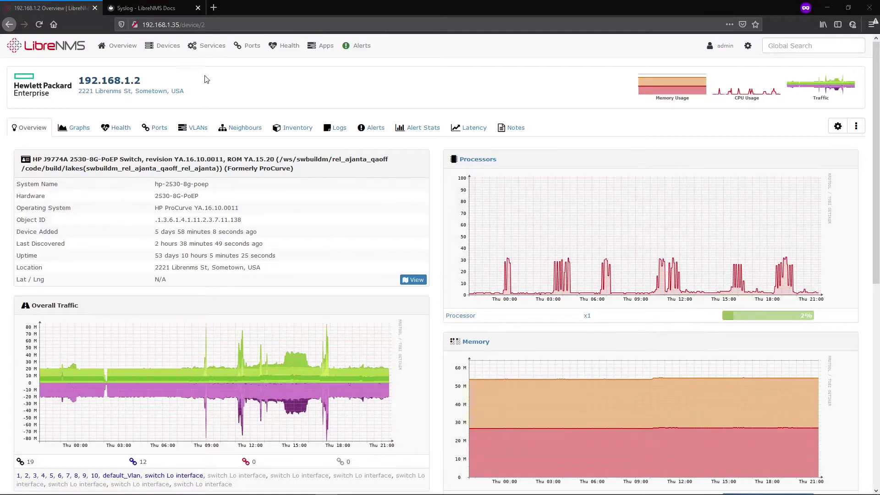
Examine the syslog-ng setup in the LibreNMS Syslog documentation, particularly the port 514 network source and the d_librenms destination
click(146, 10)
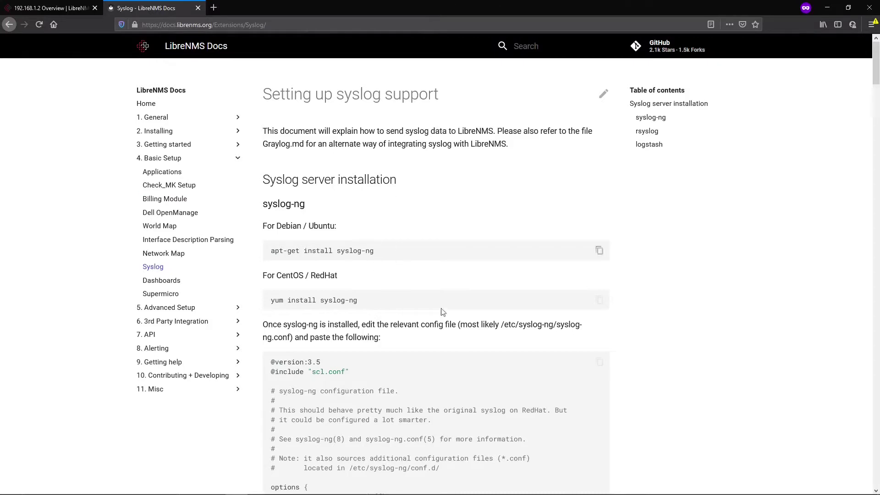
scroll(424, 370, down, 2)
scroll(424, 370, down, 2)
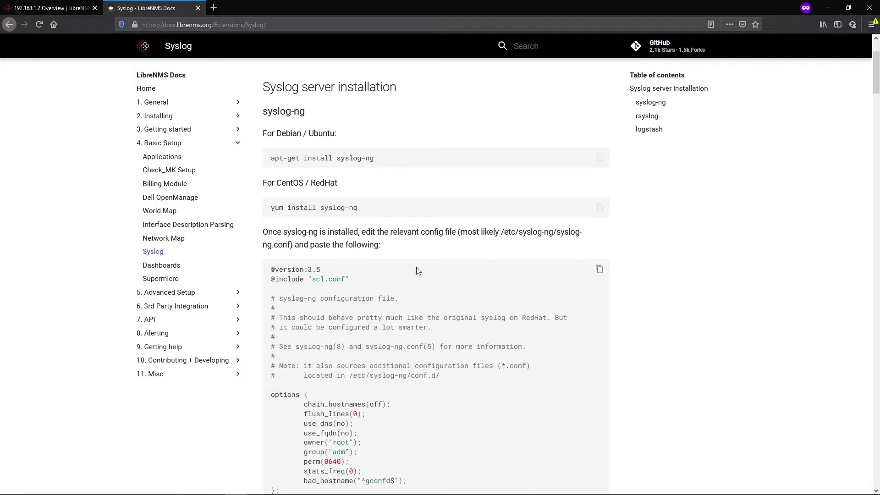
scroll(508, 396, down, 4)
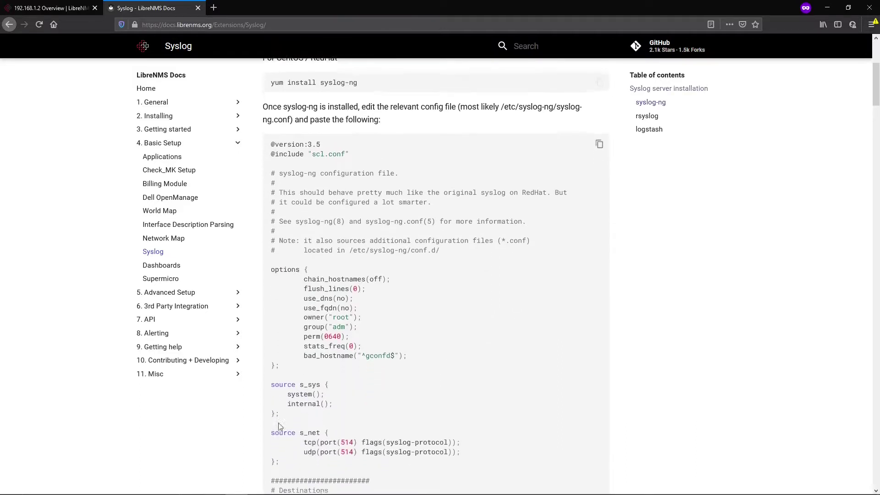
drag(460, 392, 310, 382)
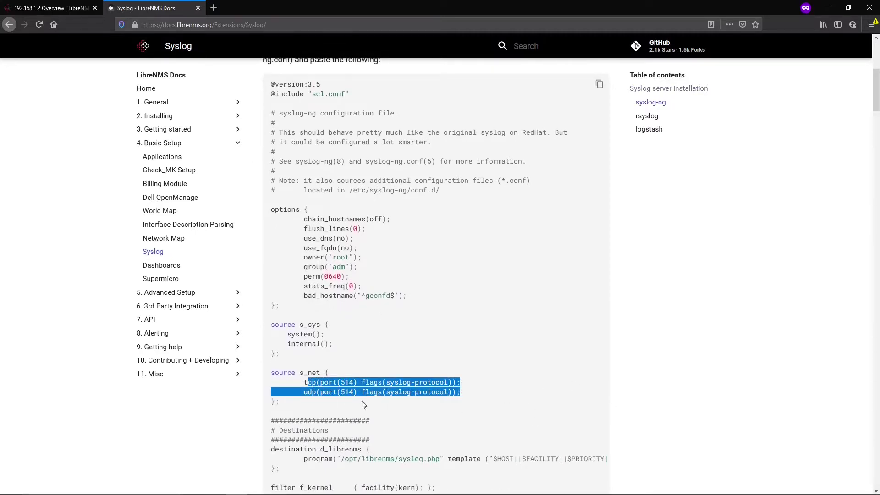
scroll(302, 410, down, 1)
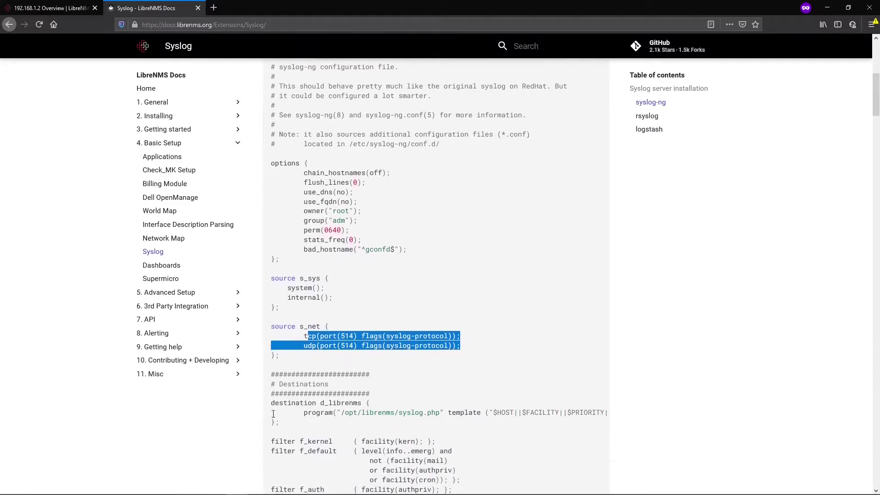
drag(287, 402, 443, 412)
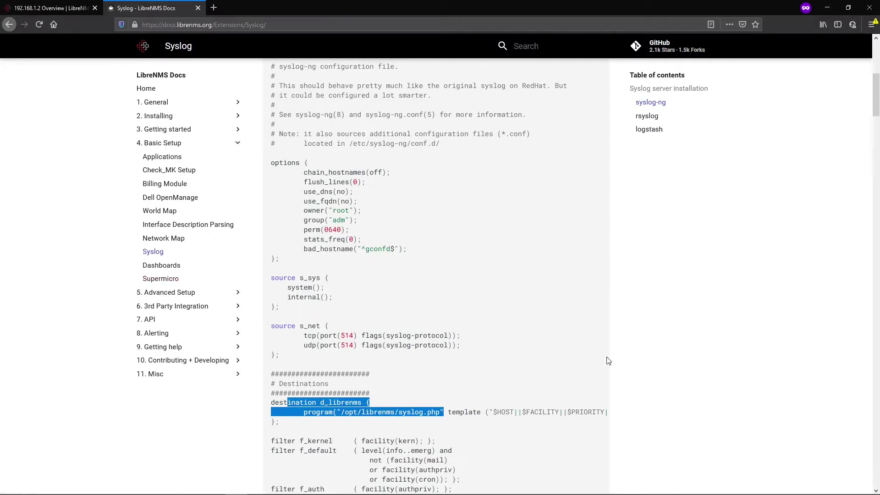
Arrange the syslog documentation and the server's root terminal session side by side
scroll(608, 360, up, 6)
drag(413, 7, 275, 0)
drag(564, 5, 661, 49)
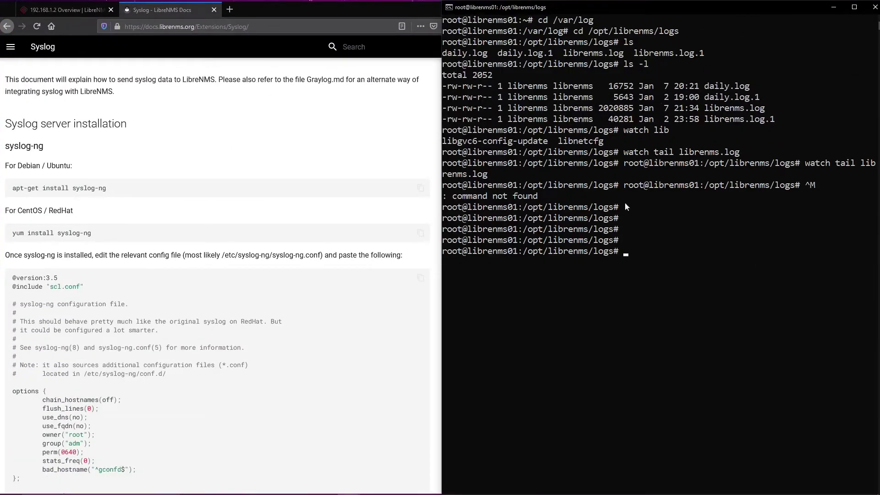
Copy the Debian/Ubuntu install command from the documentation and run apt-get install syslog-ng in the terminal
drag(91, 232, 26, 232)
drag(109, 189, 21, 186)
key(ctrl+c)
right_click(20, 187)
click(28, 193)
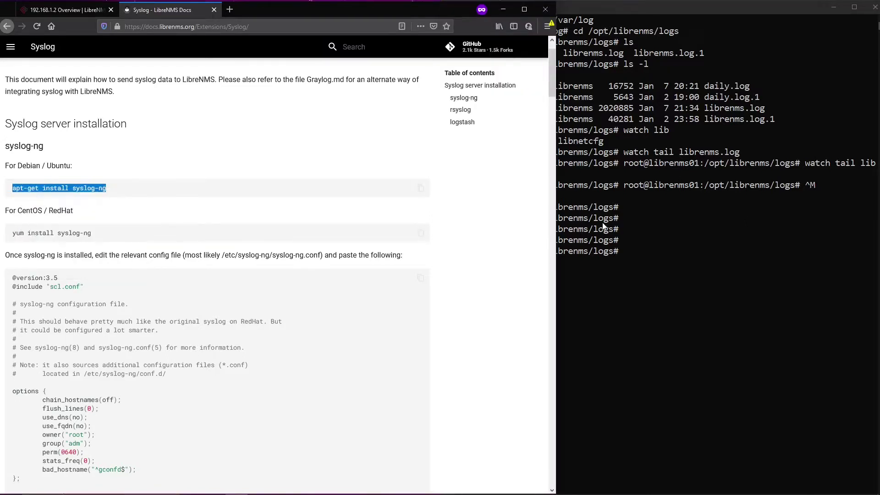
right_click(603, 228)
key(Return)
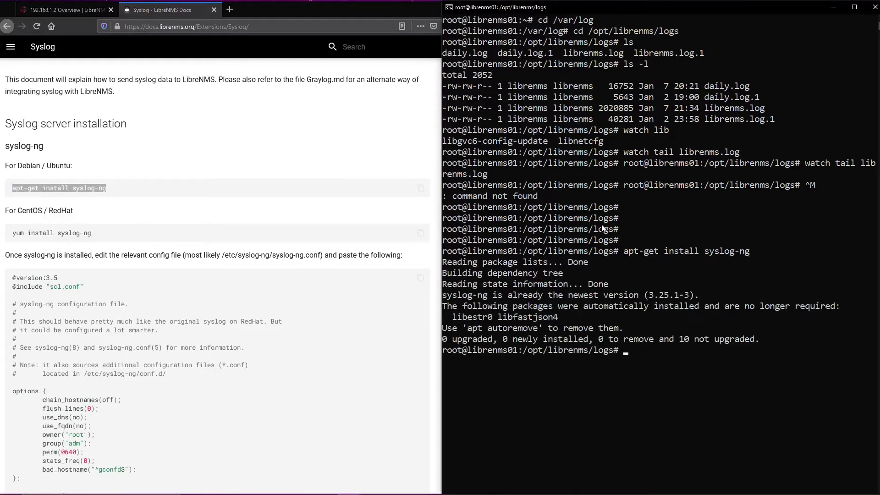
Change to the /etc/syslog-ng directory and open syslog-ng.conf in nano
scroll(259, 160, down, 4)
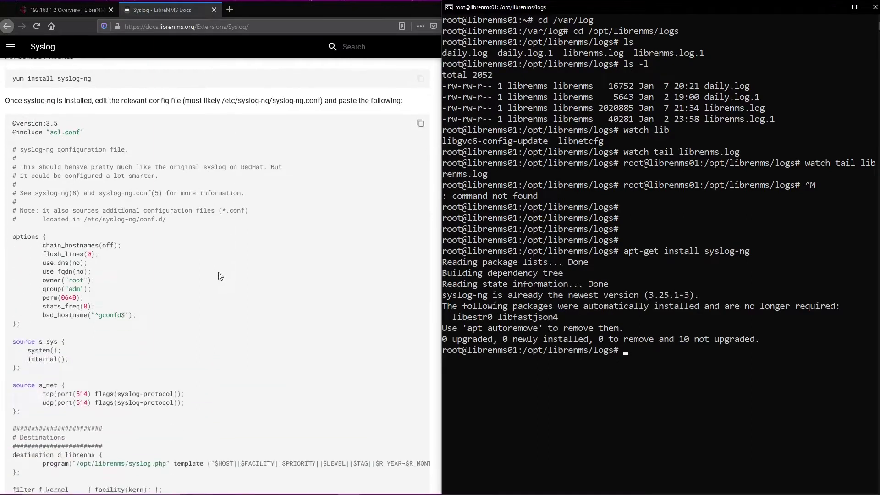
click(676, 251)
text(cd /etc/)
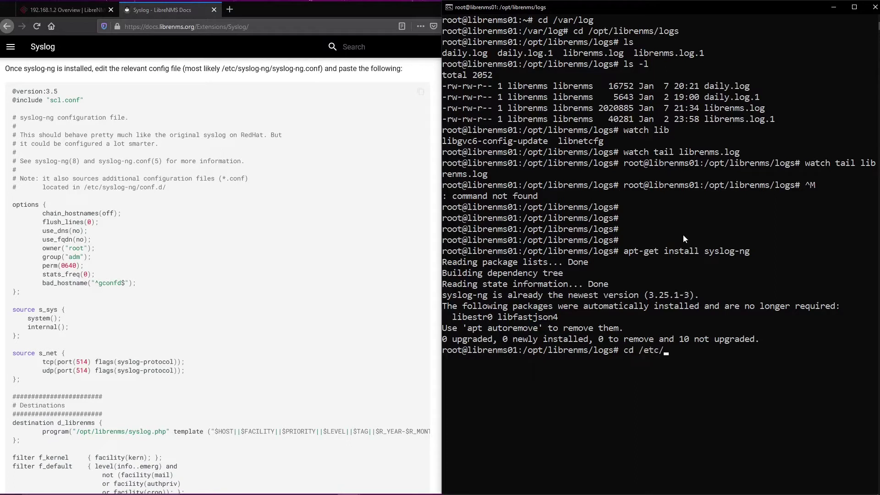
text(sys)
key(Tab)
text(o)
key(BackSpace)
key(Return)
text(nano syslog)
key(Tab)
key(Return)
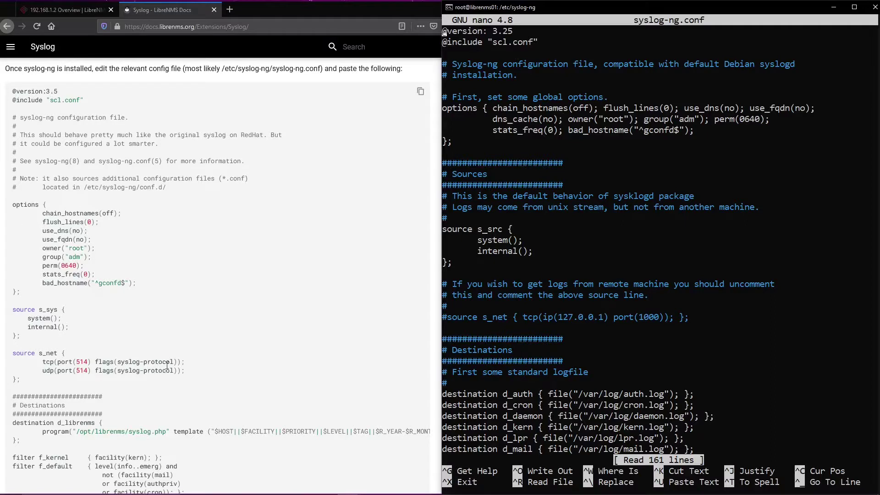
scroll(207, 436, down, 2)
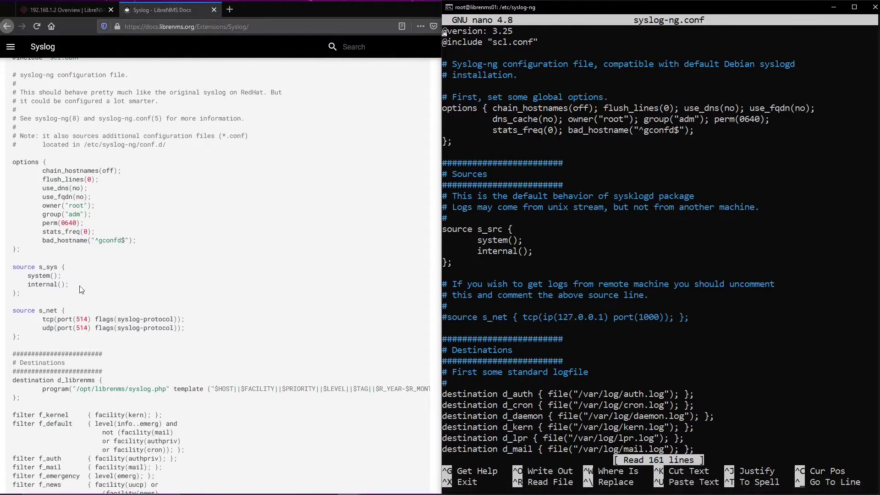
drag(11, 266, 20, 294)
right_click(24, 276)
click(48, 287)
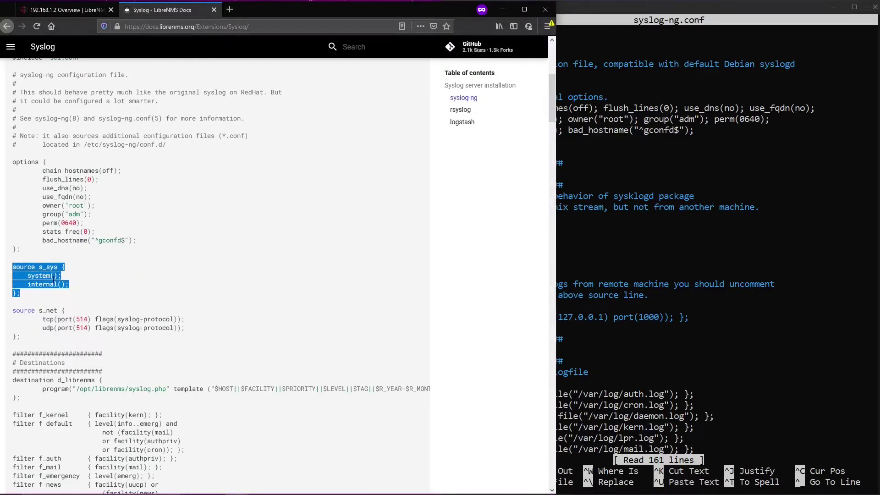
Copy the documentation's s_net source block for TCP and UDP port 514 into syslog-ng.conf, directly below the s_src source
click(604, 133)
key(Down)
key(Down)
key(Down)
key(Down)
key(Down)
key(Down)
key(Down)
key(Down)
key(Down)
key(Down)
key(Down)
key(Down)
key(Down)
key(Down)
key(Down)
key(Down)
key(Down)
key(Down)
key(Down)
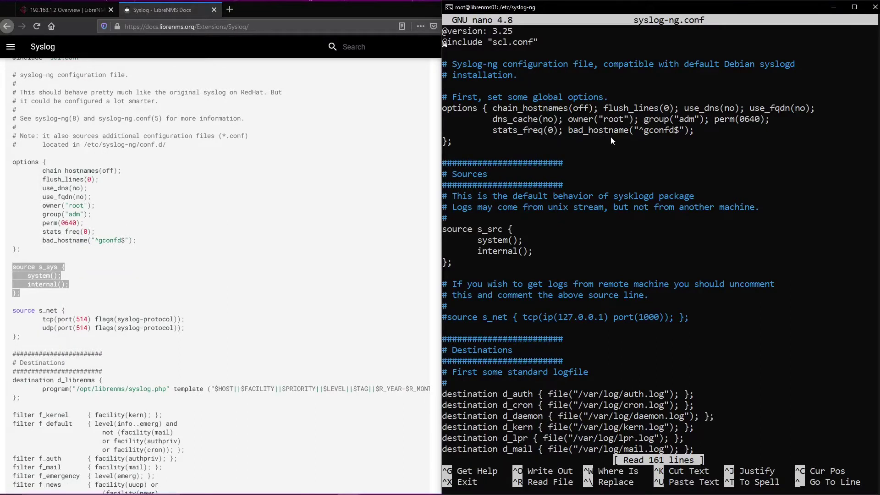
click(13, 322)
drag(28, 346, 3, 311)
right_click(72, 319)
click(92, 326)
click(686, 193)
key(Down)
key(Down)
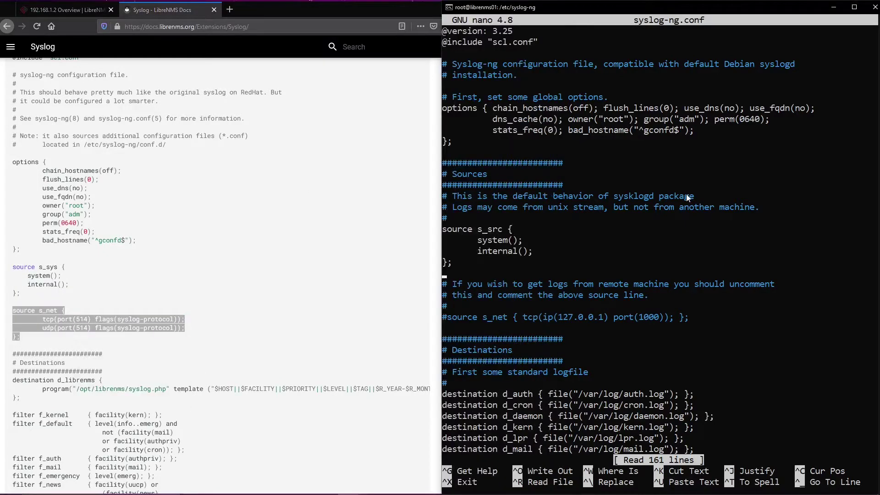
right_click(686, 194)
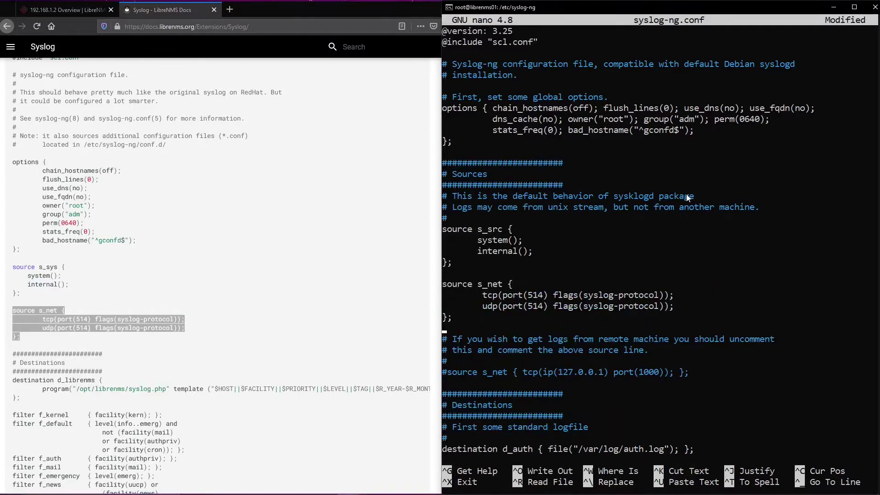
Copy the documentation's d_librenms destination block into the Destinations section of syslog-ng.conf, above the d_auth entry
scroll(22, 269, down, 3)
drag(22, 269, 2, 242)
right_click(52, 236)
click(73, 243)
click(654, 229)
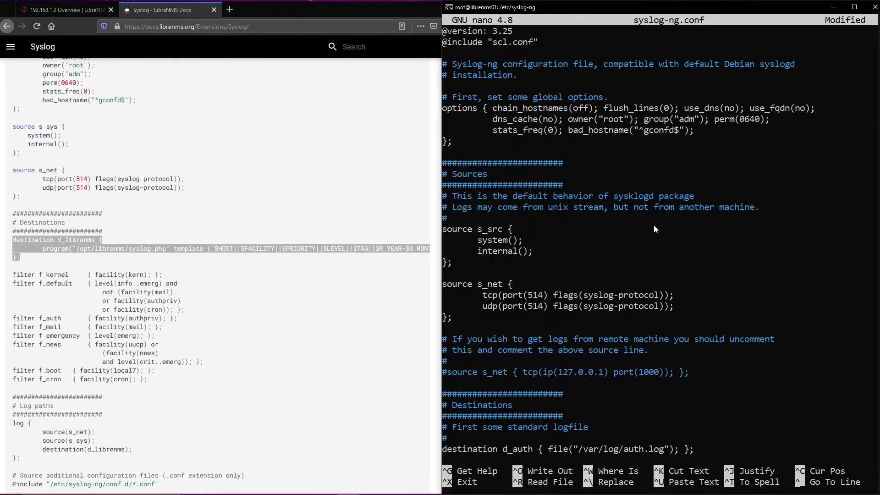
key(Down)
key(Down)
key(Down)
key(Down)
key(Down)
key(Down)
key(Down)
key(Down)
key(Down)
key(Down)
key(Down)
key(Down)
key(Down)
key(Down)
key(Down)
key(Down)
key(Down)
key(Down)
key(Down)
key(Down)
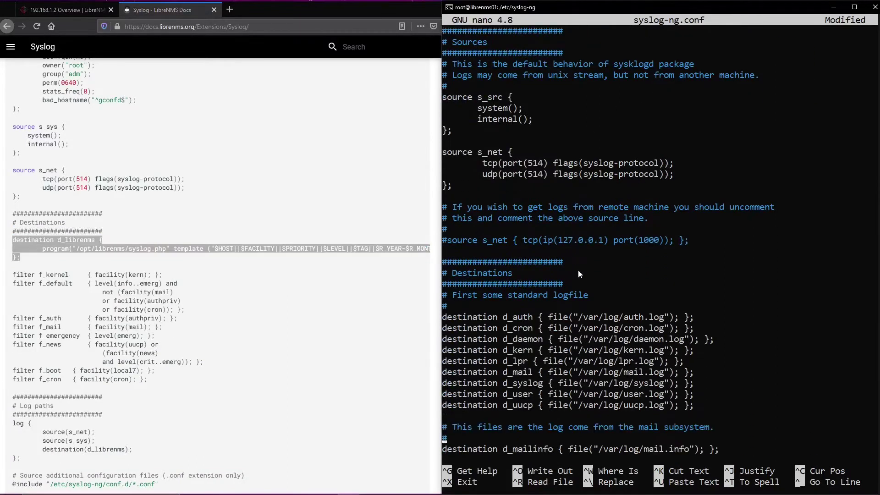
right_click(578, 270)
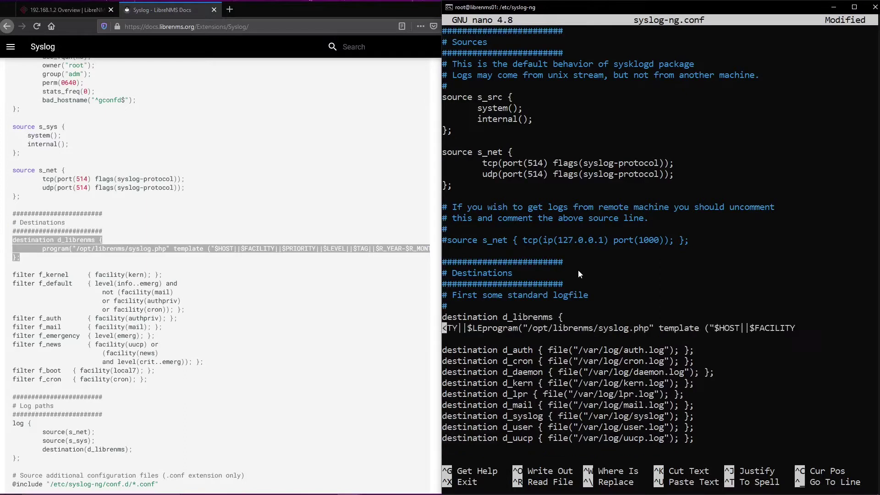
Copy the documentation's log block with s_net, s_sys and d_librenms to the start of the Log paths section, removing surplus blank lines
scroll(91, 272, down, 4)
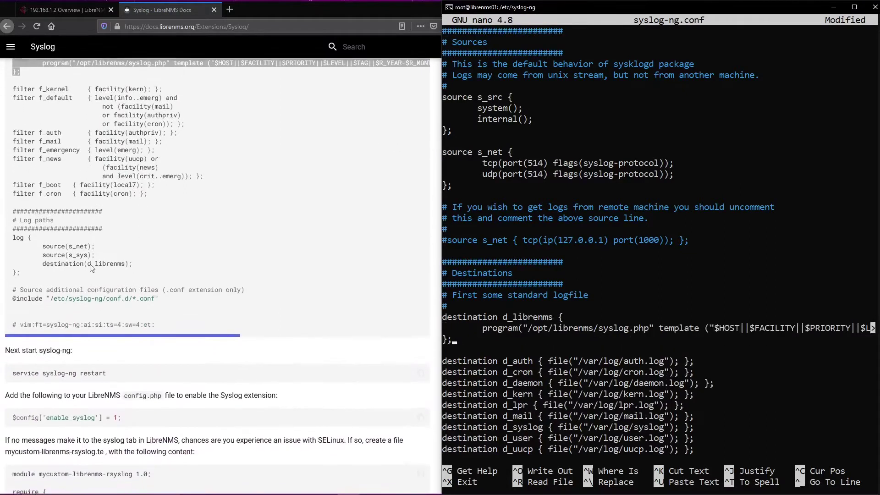
drag(90, 272, 2, 241)
right_click(28, 242)
click(45, 253)
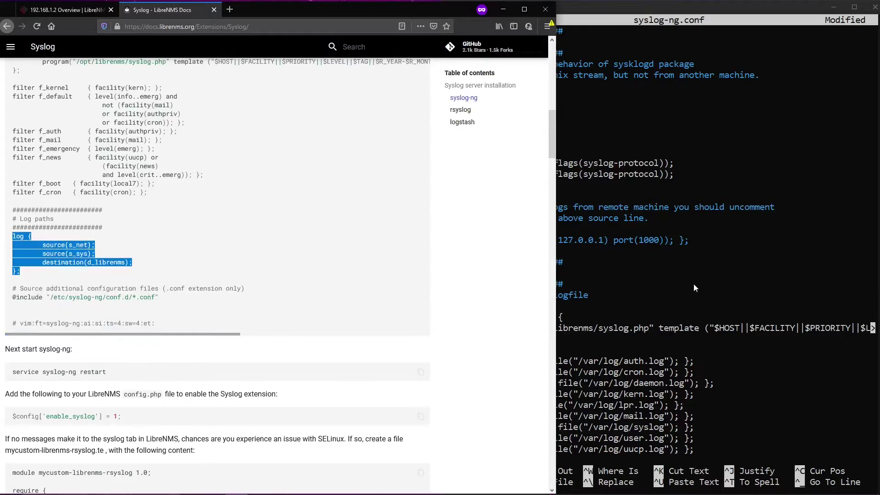
click(695, 284)
scroll(687, 280, down, 13)
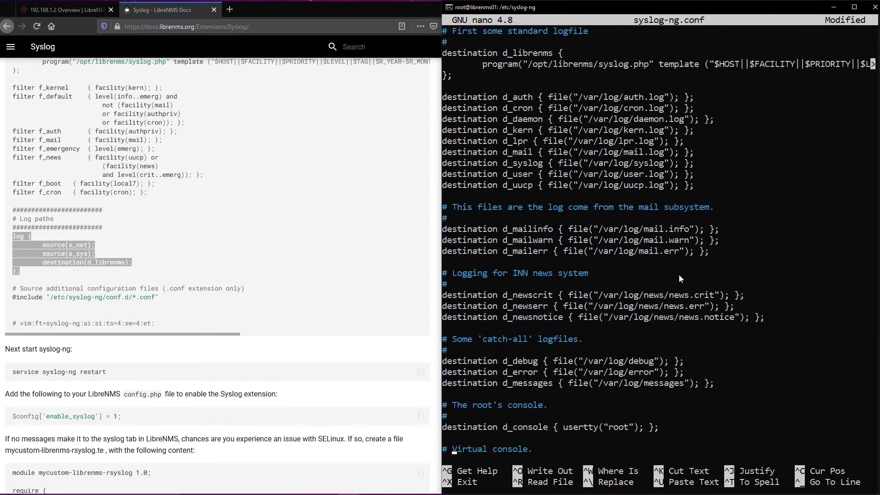
scroll(678, 274, down, 11)
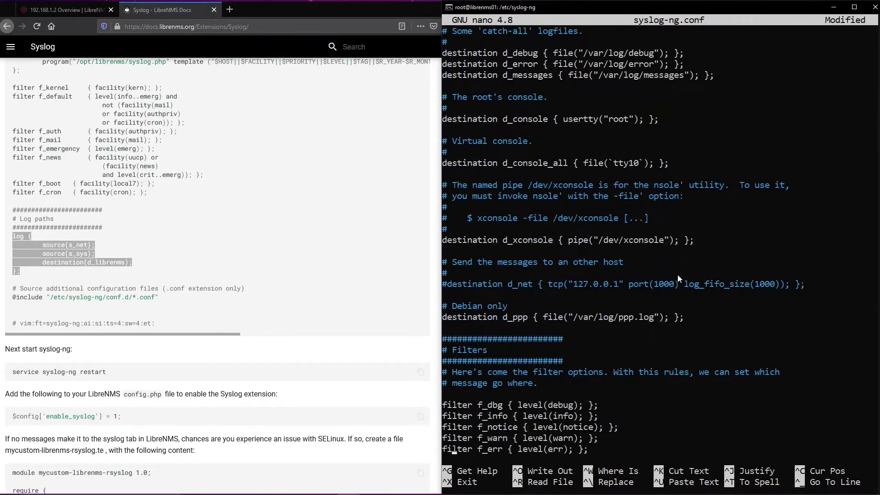
scroll(674, 275, down, 11)
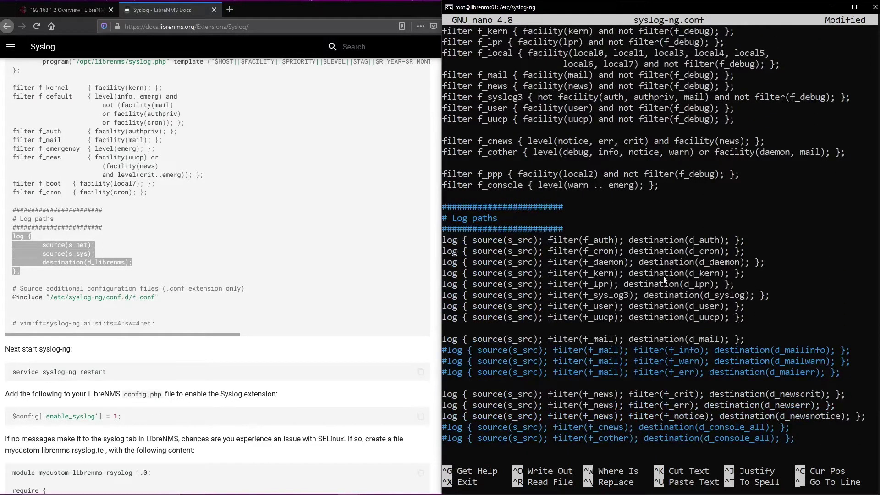
key(Return)
key(Return)
key(Return)
key(Up)
key(Up)
key(Up)
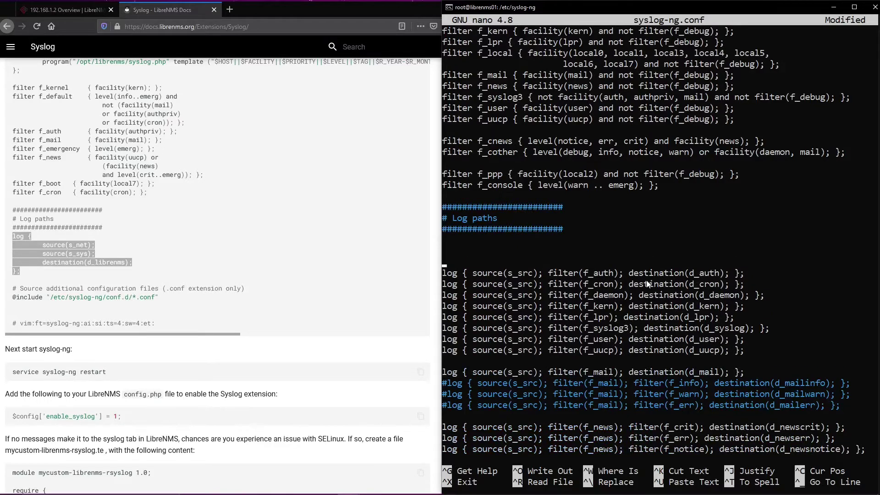
right_click(648, 281)
key(Down)
key(Down)
key(BackSpace)
key(BackSpace)
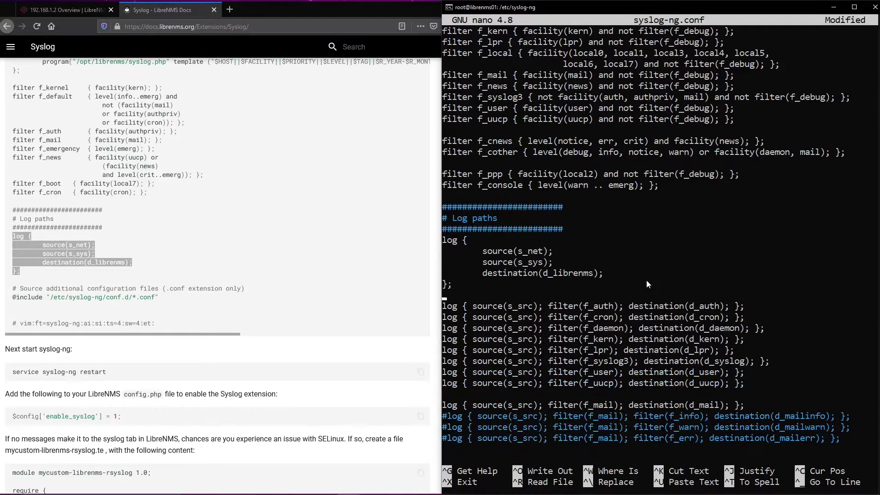
Compare the system source name in the Sources section of syslog-ng.conf with the name used in the documentation's example
key(Up)
key(Up)
key(Up)
key(Up)
key(Up)
key(Up)
key(Up)
key(Up)
key(Up)
key(Up)
key(Up)
key(Up)
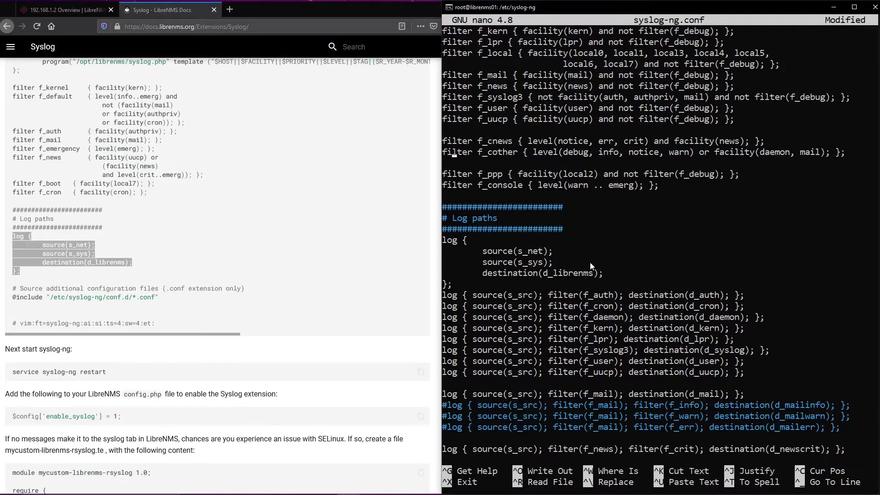
key(Up)
key(Up)
key(Up)
key(Up)
key(Up)
key(Up)
key(Up)
key(Up)
key(Up)
key(Up)
key(Up)
key(Up)
key(Up)
key(Up)
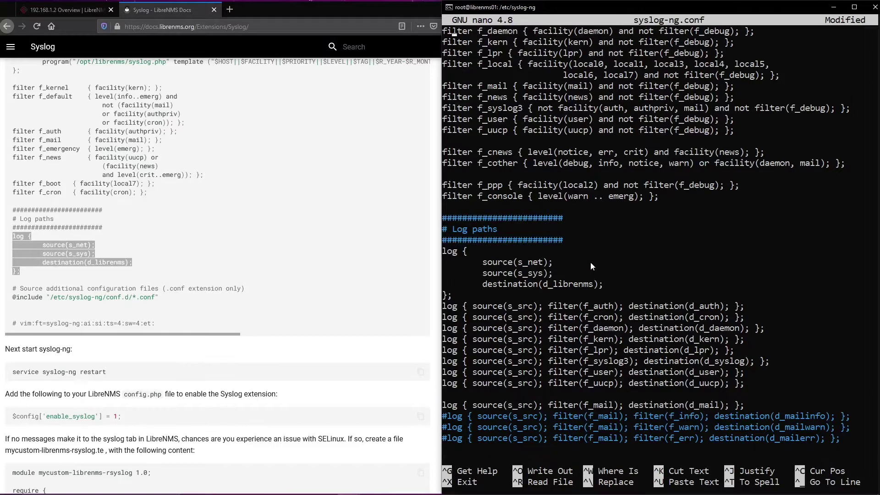
key(Up)
key(Up)
key(Up)
key(Up)
key(Up)
key(Up)
key(Up)
key(Up)
key(Up)
key(Up)
key(Up)
key(Up)
key(Up)
key(Up)
key(Up)
key(Up)
key(Up)
key(Up)
key(Up)
key(Up)
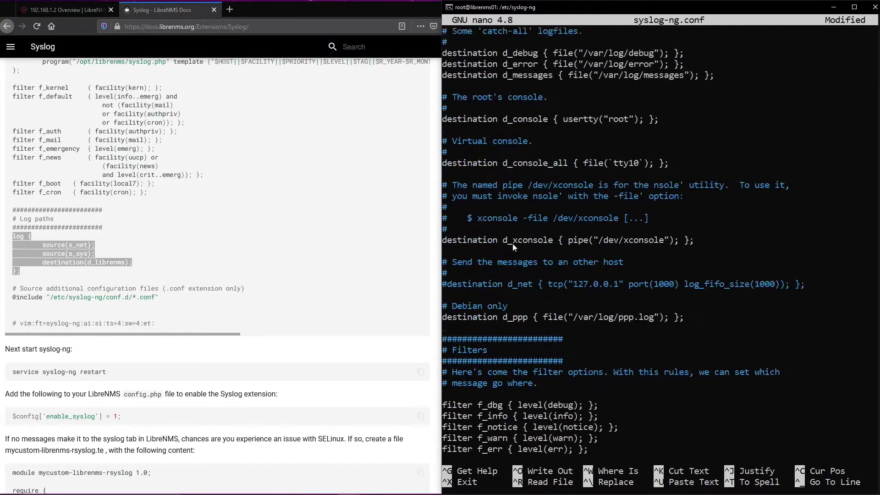
key(Up)
key(Up)
key(Up)
key(Up)
key(Up)
key(Up)
key(Up)
key(Up)
key(Up)
key(Up)
key(Up)
key(Up)
key(Up)
key(Up)
key(Up)
key(Up)
key(Up)
key(Up)
key(Up)
key(Up)
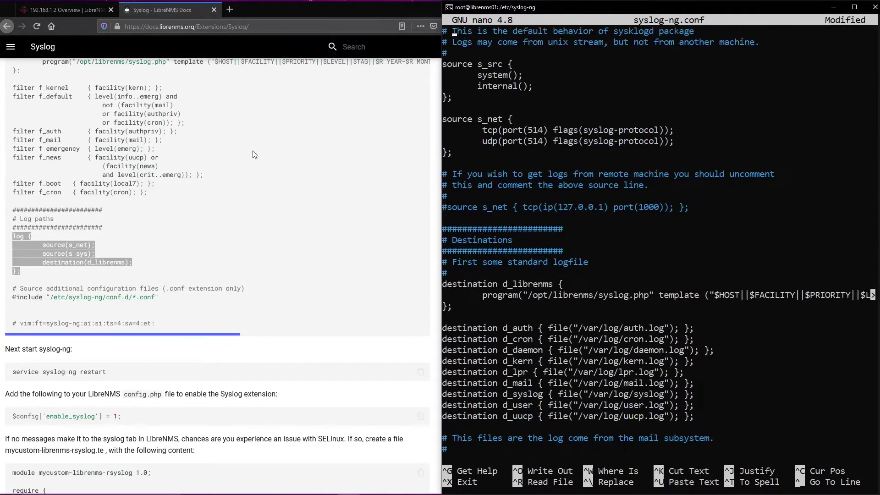
key(Up)
scroll(125, 122, up, 5)
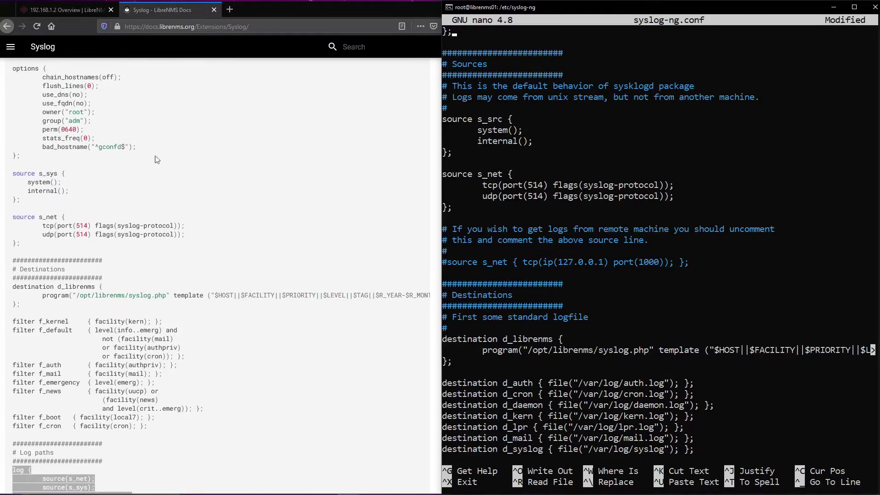
double_click(485, 122)
right_click(484, 118)
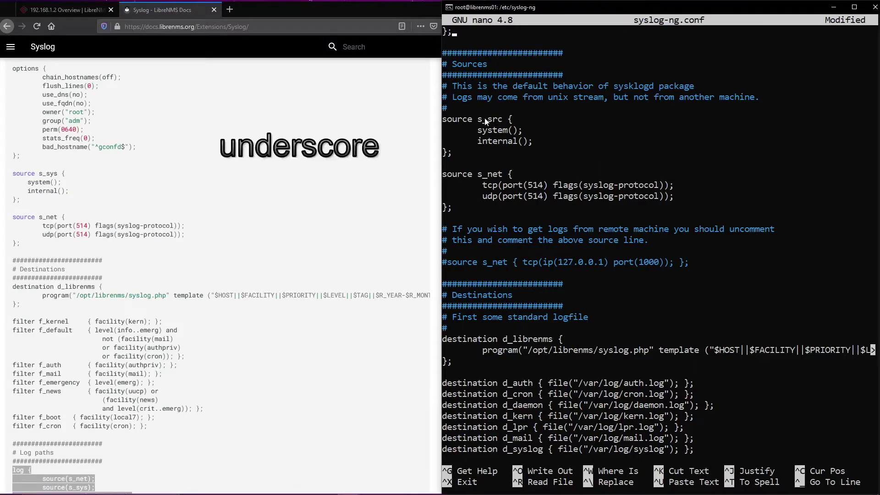
Replace s_sys with s_src as the second source in the LibreNMS log block under Log paths
key(Down)
key(Down)
key(Down)
key(Down)
key(Down)
key(Down)
key(Down)
key(Down)
key(Down)
key(Down)
key(Down)
key(Down)
key(Down)
key(Down)
key(Down)
key(Down)
key(Down)
key(Down)
key(Down)
key(Down)
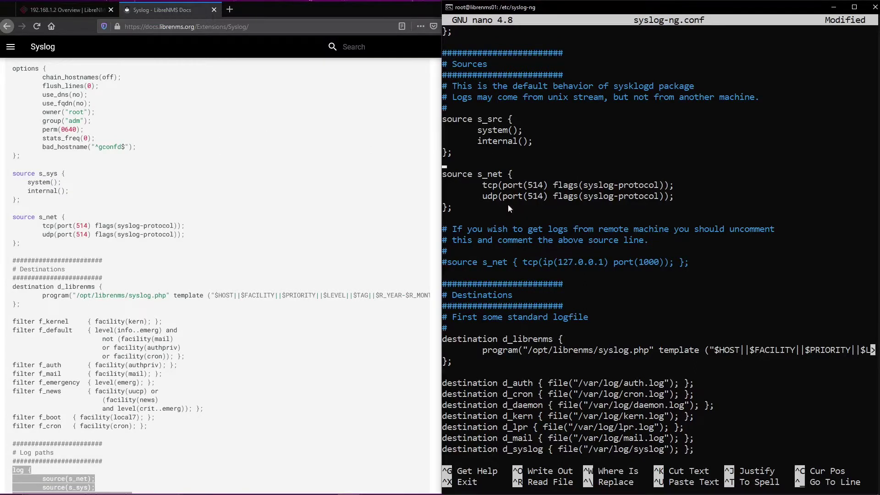
key(Down)
key(Down)
key(Down)
key(Down)
key(Down)
key(Down)
key(Down)
key(Down)
key(Down)
key(Down)
key(Down)
key(Down)
key(Down)
key(Down)
key(Down)
key(Down)
key(Down)
key(Down)
key(Down)
key(Down)
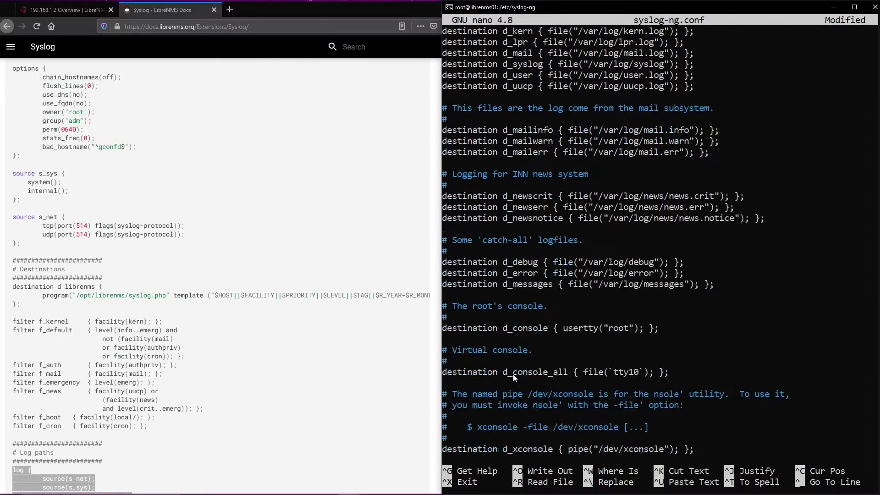
key(Down)
key(Down)
key(Down)
key(Down)
key(Down)
key(Down)
key(Down)
key(Down)
key(Down)
key(Down)
key(Down)
key(Down)
key(Down)
key(Down)
key(Down)
key(Down)
key(Down)
key(Down)
key(Down)
key(Down)
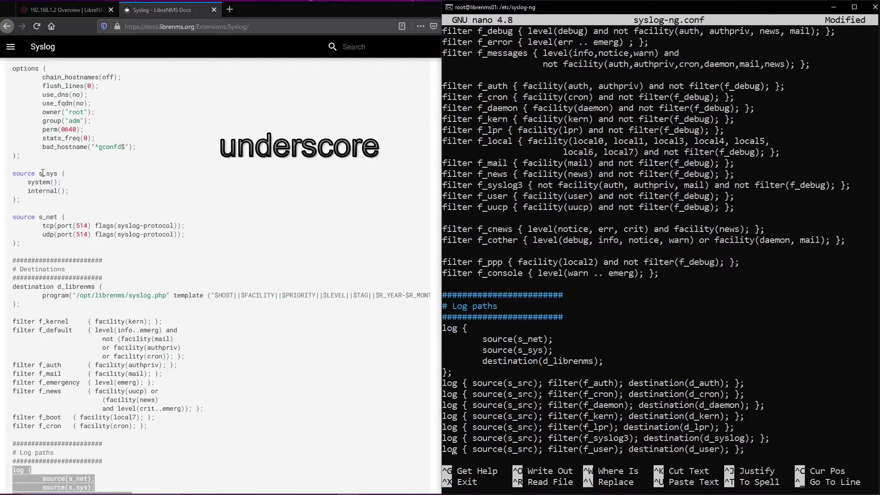
key(Down)
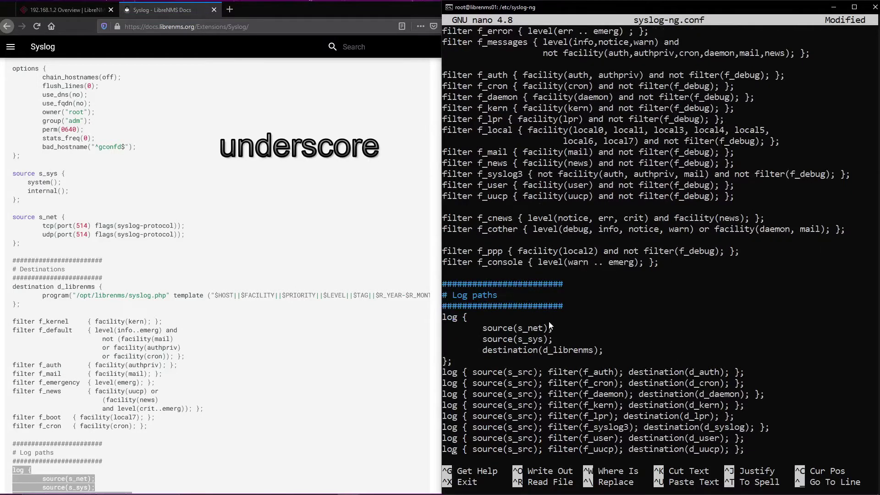
key(Up)
key(Up)
key(Up)
key(Up)
key(Up)
key(Up)
key(Up)
key(Up)
key(Up)
key(Up)
key(Up)
key(Up)
key(Down)
key(Down)
key(Right)
key(Right)
key(Right)
key(Right)
key(Right)
key(Right)
key(Right)
key(Right)
key(Right)
key(Right)
key(BackSpace)
key(BackSpace)
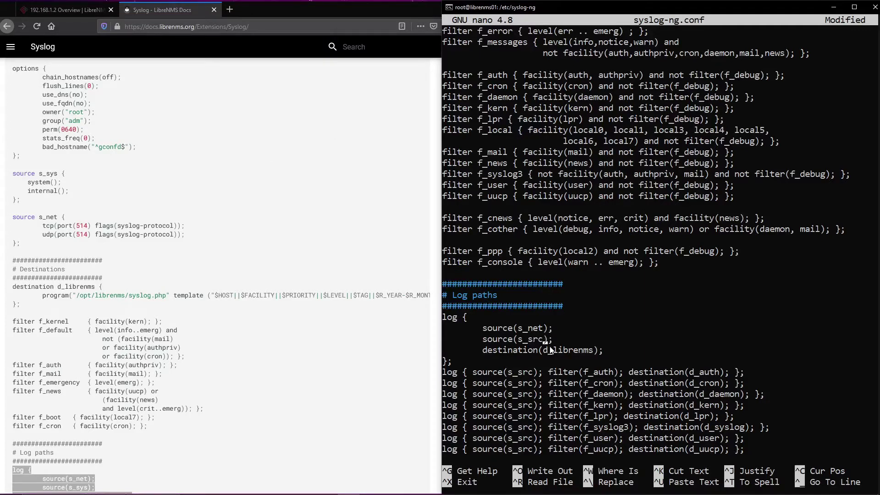
Finish the s_src source name in the LibreNMS log block, save syslog-ng.conf and exit the editor
text(src)
key(ctrl+o)
key(Return)
key(ctrl+x)
key(ctrl+c)
Restart syslog-ng.service with systemctl
text(ys)
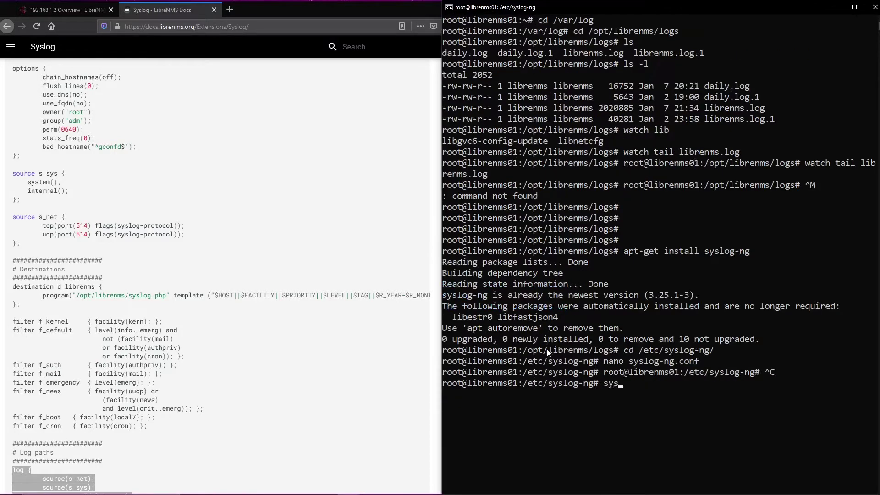
text(temctl restart )
text(syslko)
text(og)
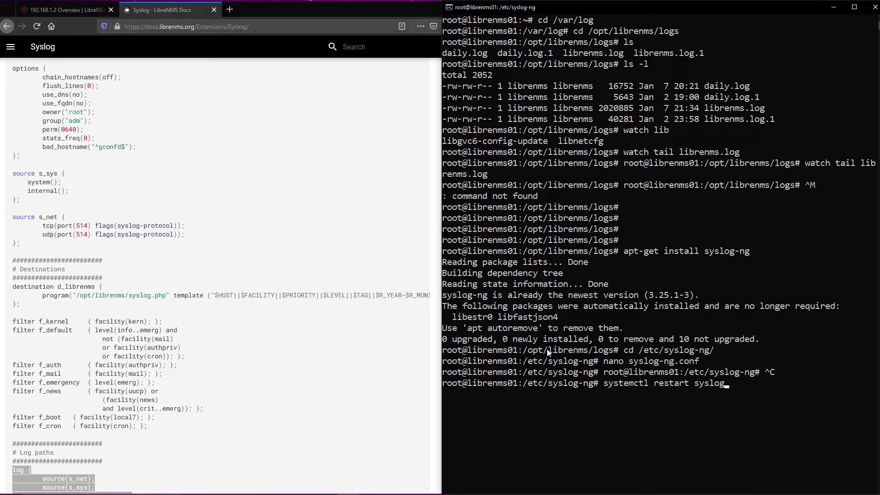
text(-)
key(Tab)
key(Return)
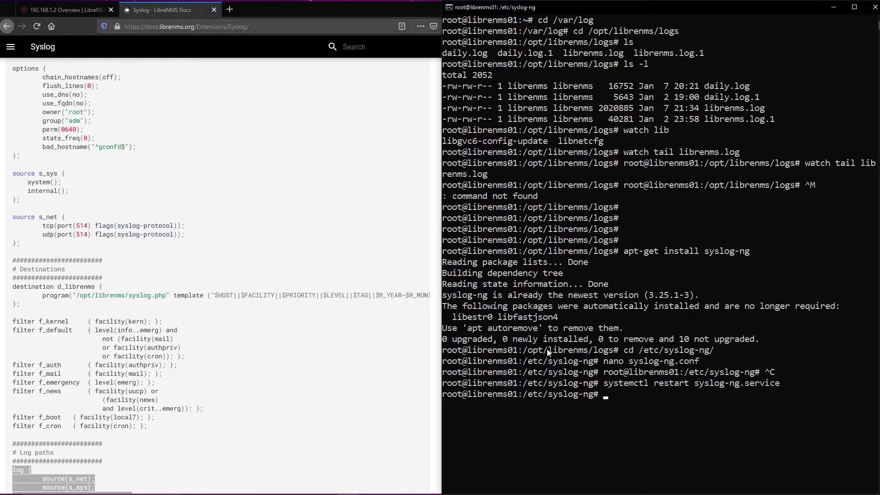
Check the status of syslog-ng.service with systemctl
key(Up)
key(BackSpace)
key(BackSpace)
key(BackSpace)
key(BackSpace)
key(BackSpace)
key(BackSpace)
key(BackSpace)
key(BackSpace)
text(status)
key(Return)
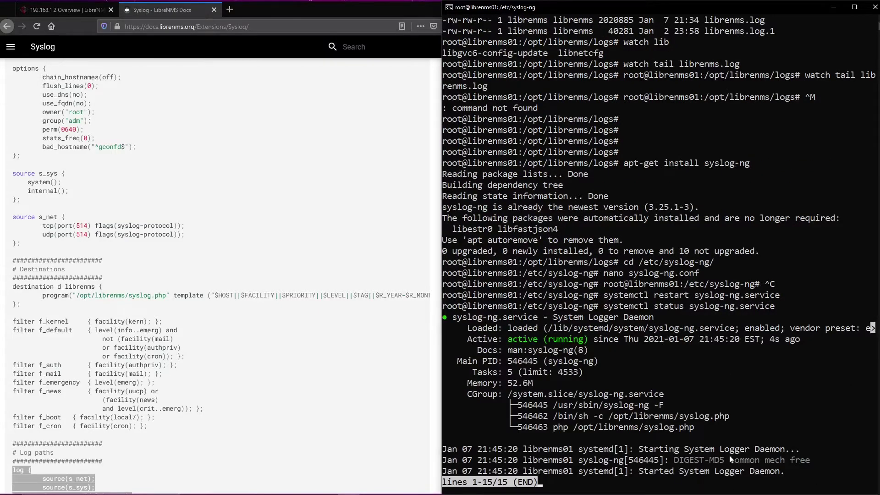
Copy the $config['enable_syslog'] = 1; line from the syslog-ng section of the LibreNMS documentation
scroll(269, 274, down, 10)
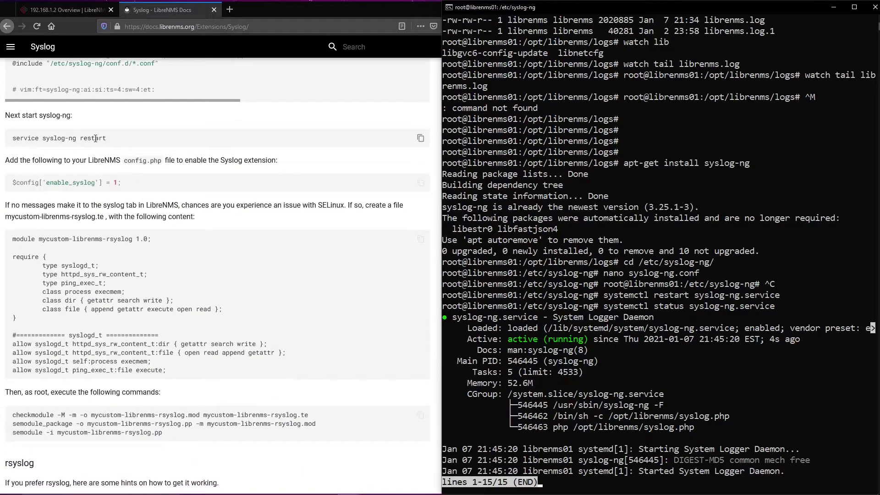
drag(123, 182, 11, 182)
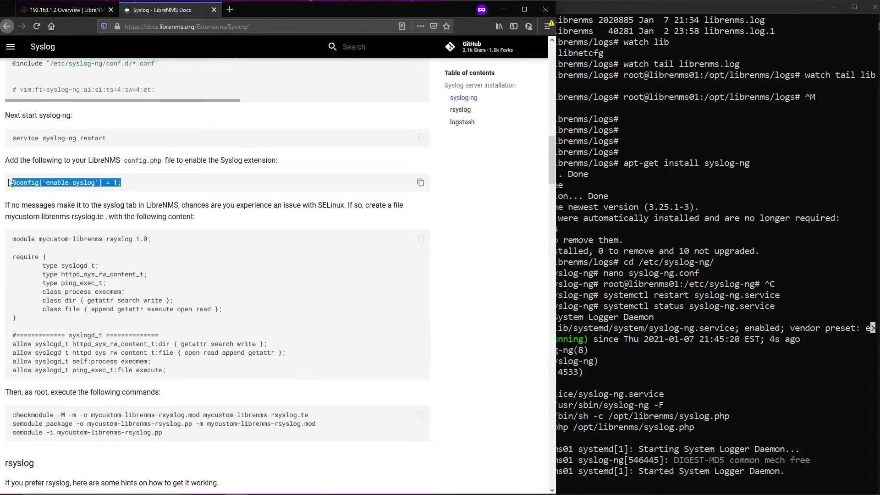
right_click(51, 185)
click(75, 193)
click(680, 207)
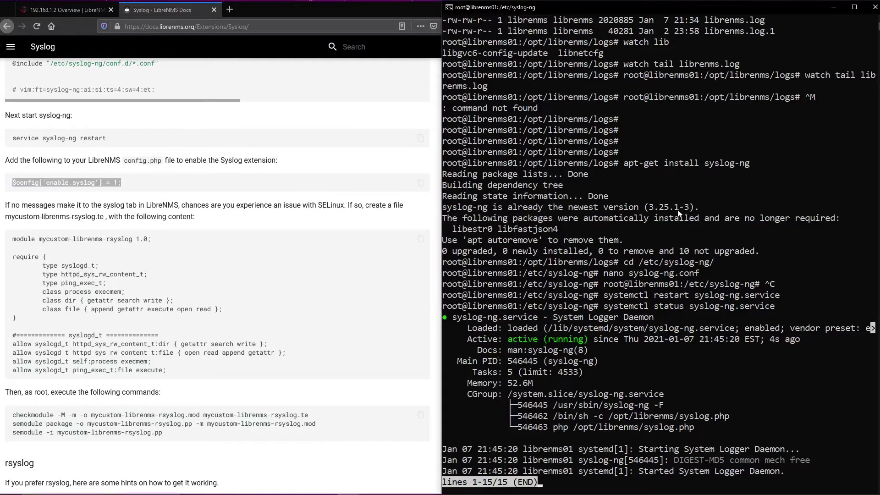
Leave the service status output, then switch to the librenms account with su and open config.php in nano
key(ctrl+x)
key(ctrl+c)
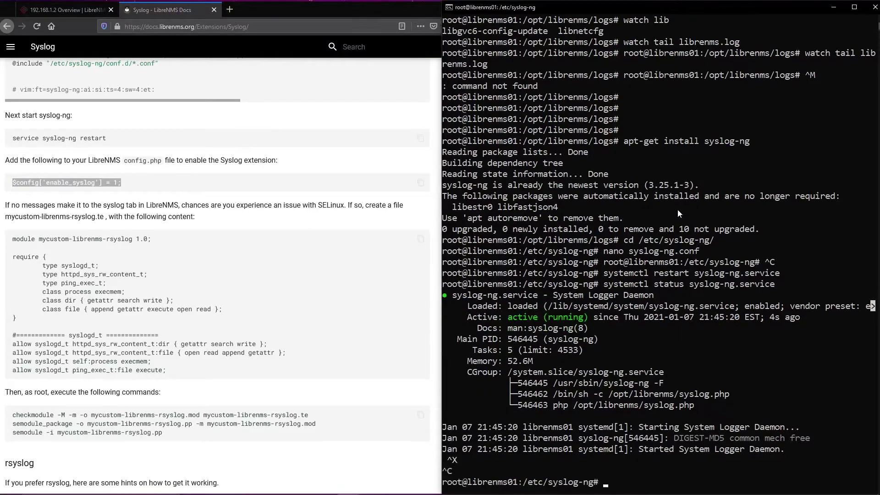
text(cd)
text(su - librenms)
key(Return)
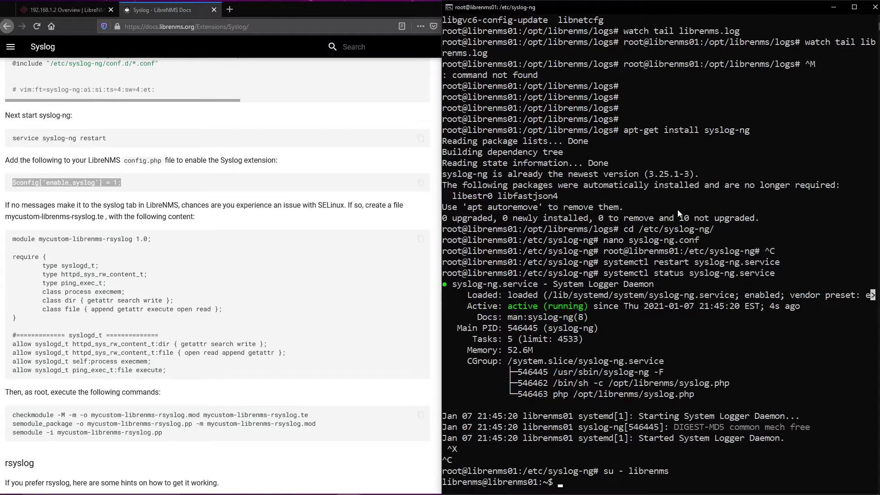
text(cd )
text(nano config.php)
key(Return)
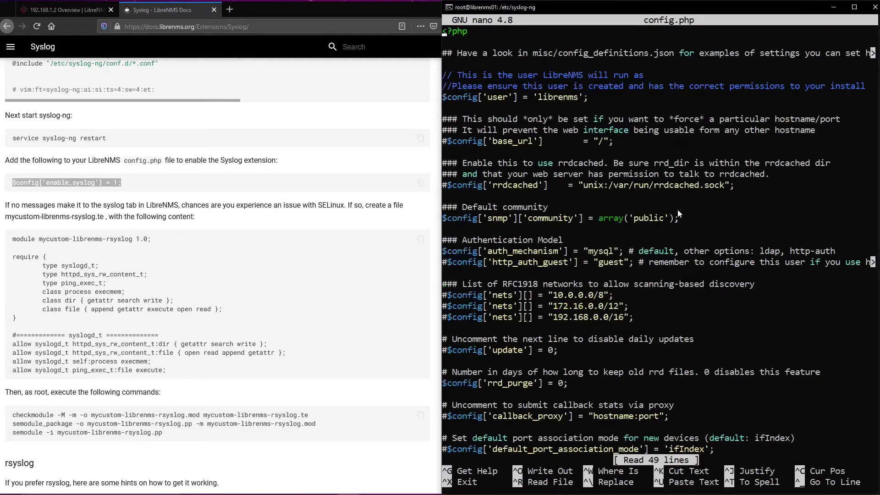
Add the copied $config['enable_syslog'] = 1; line at the end of config.php
key(ctrl+End)
key(Return)
right_click(622, 266)
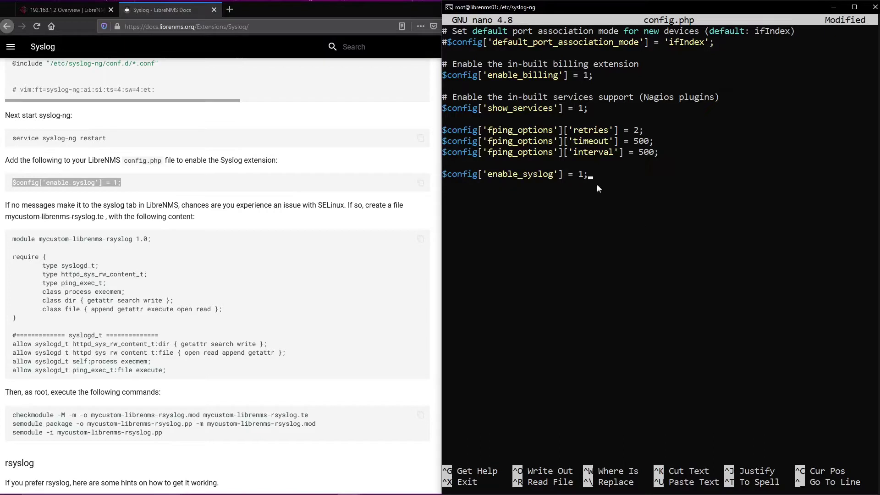
Copy the $config['syslog_purge'] = 30; line from the Syslog Clean Up section of the documentation
click(102, 216)
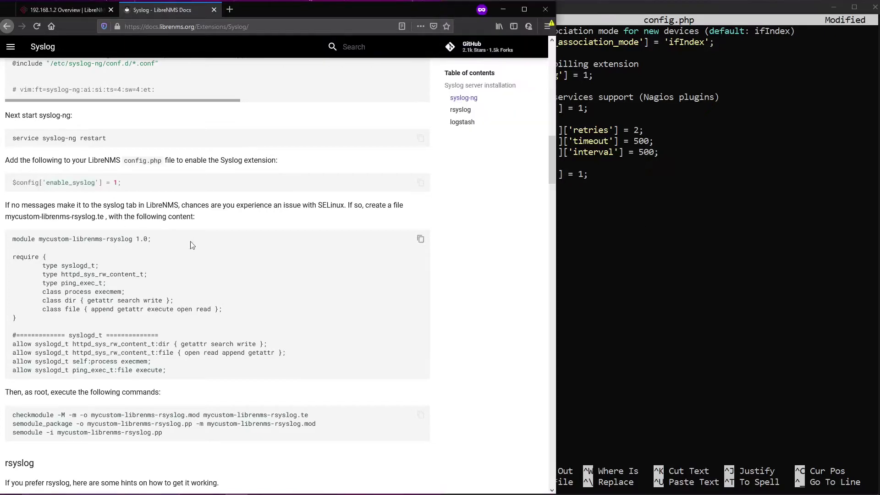
scroll(122, 181, down, 7)
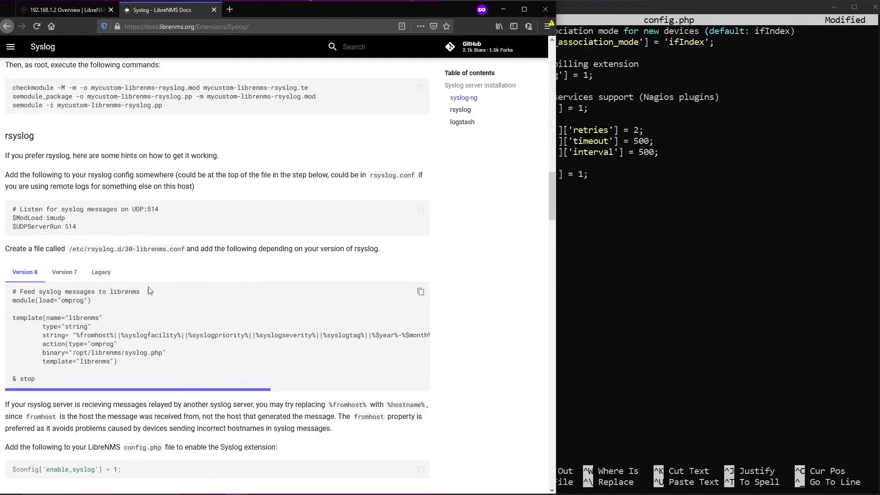
scroll(121, 287, down, 4)
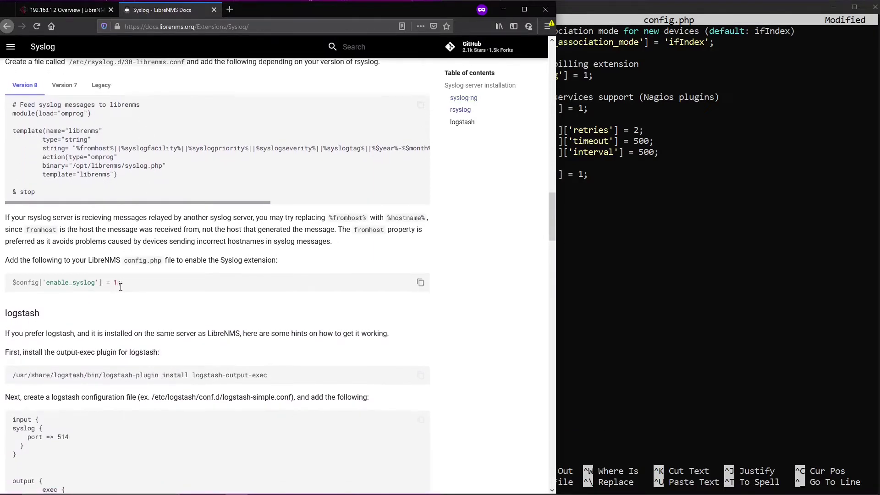
scroll(127, 291, down, 8)
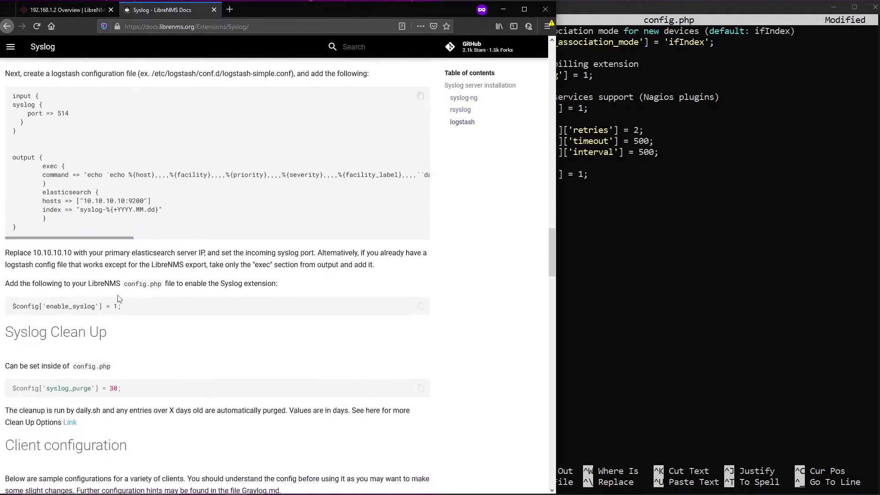
scroll(73, 100, up, 3)
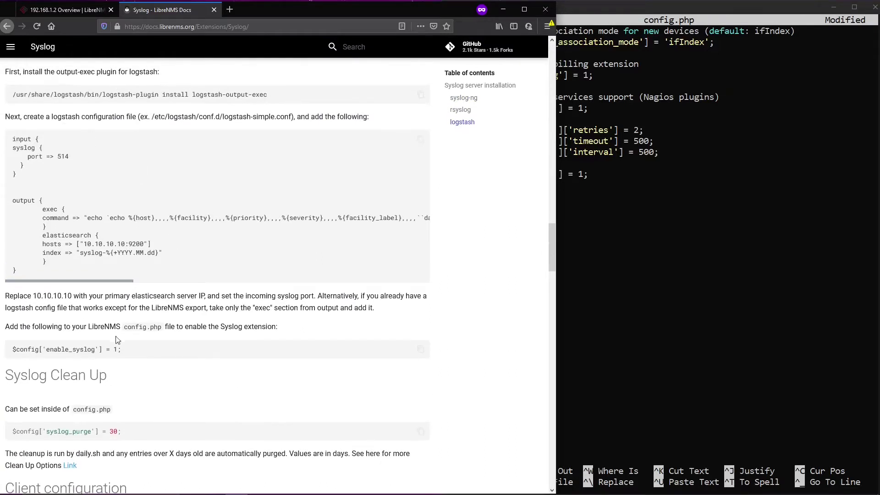
drag(129, 351, 107, 358)
drag(121, 431, 11, 437)
right_click(55, 426)
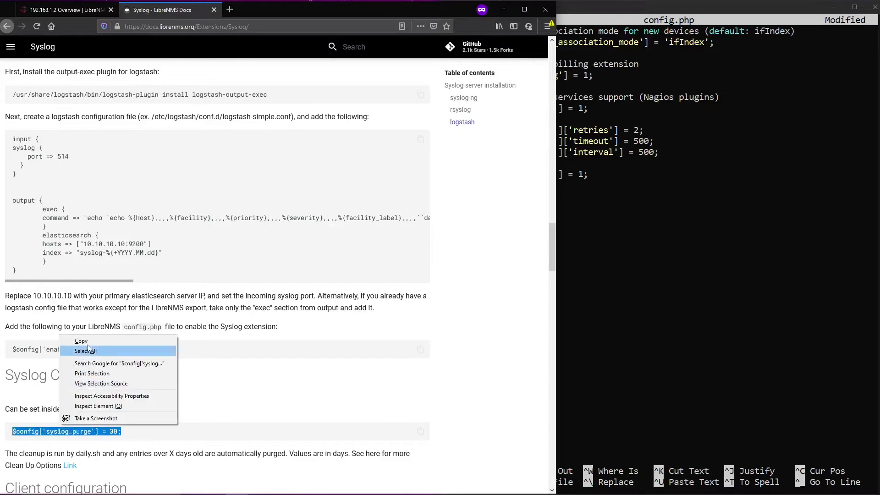
click(75, 340)
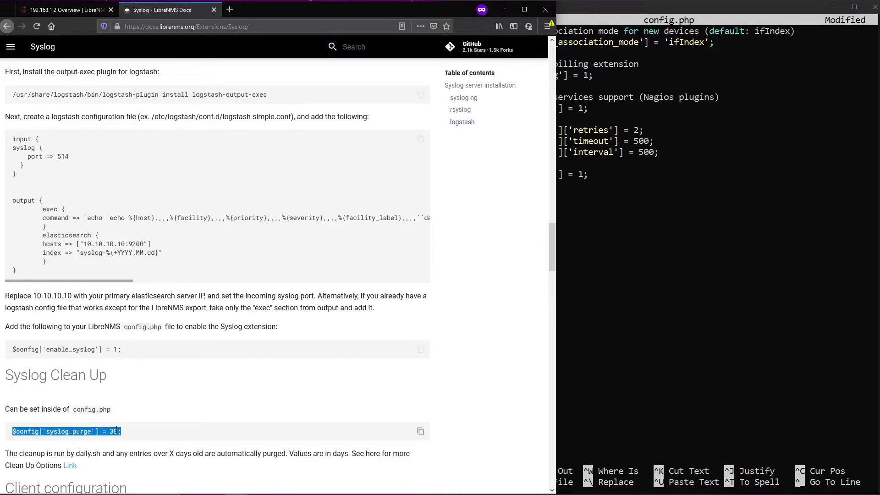
Add $config['syslog_purge'] = 30; on a new line below the enable_syslog setting in config.php and save the file
click(581, 282)
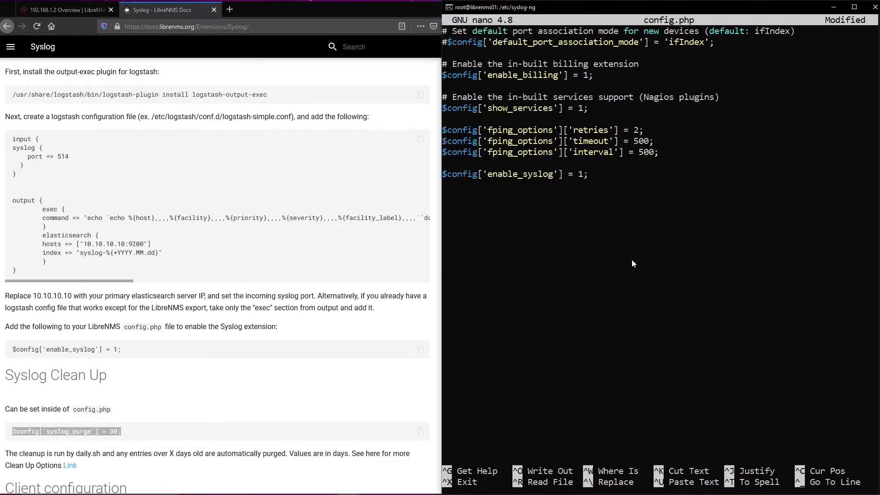
key(Return)
right_click(639, 260)
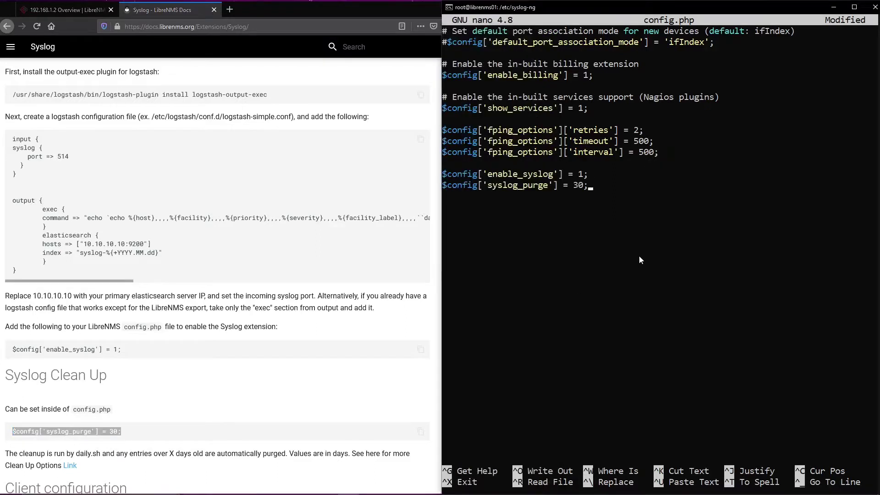
key(ctrl+o)
key(Return)
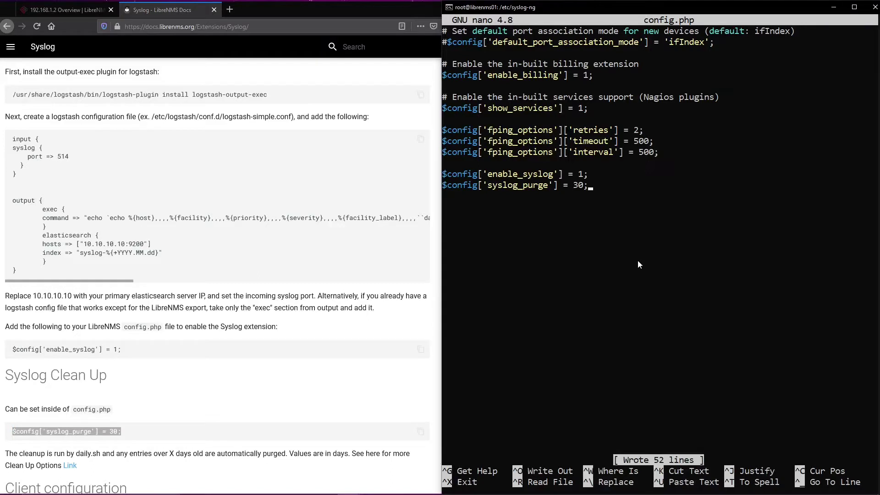
Read the documentation's note on the daily.sh cleanup and its Client configuration section
scroll(275, 275, down, 3)
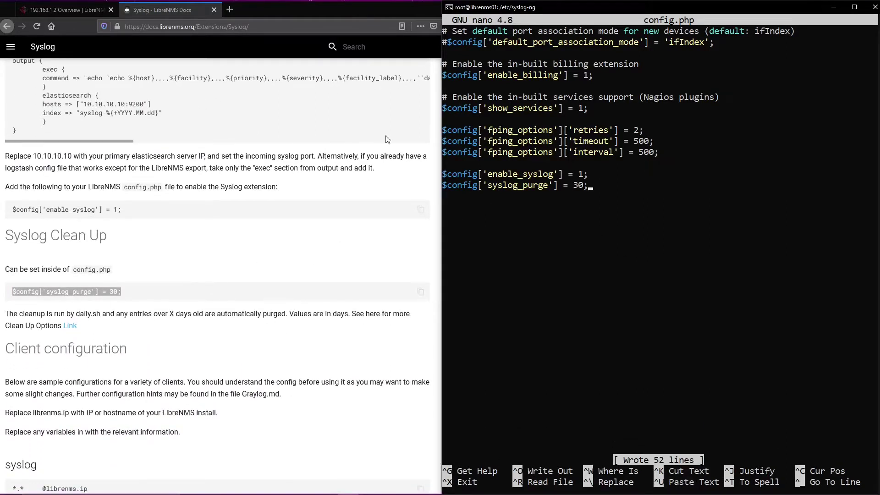
drag(100, 313, 74, 315)
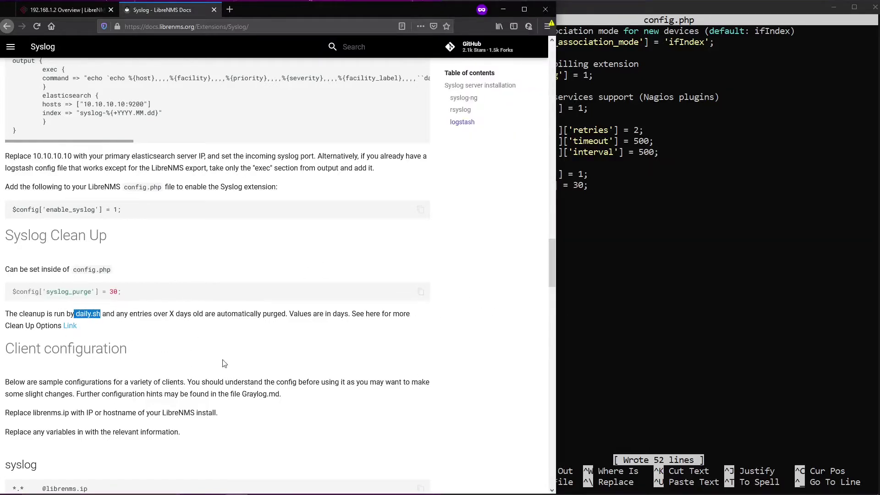
click(347, 294)
scroll(179, 328, down, 4)
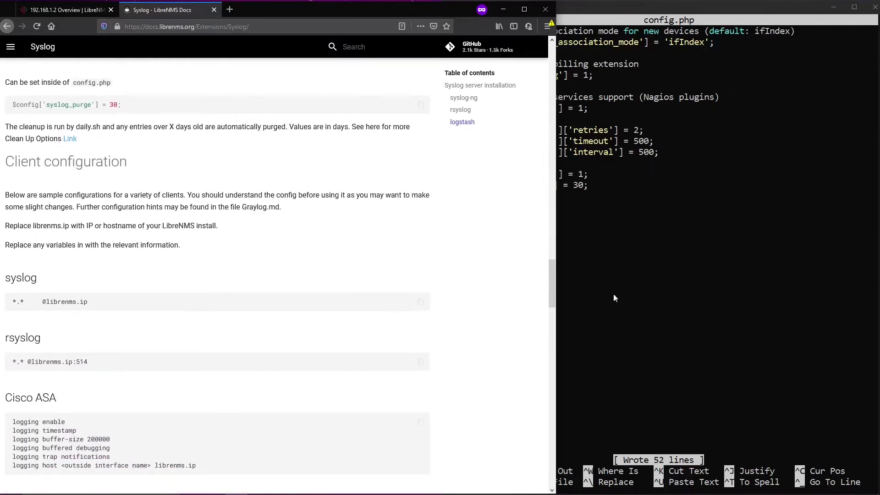
Save config.php once more and exit nano to the librenms shell prompt
click(614, 298)
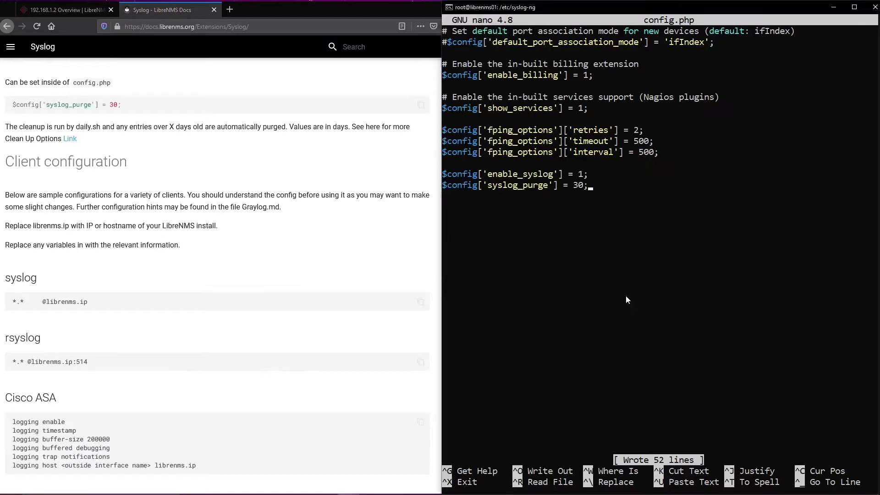
click(571, 219)
key(ctrl+o)
key(Return)
key(ctrl+x)
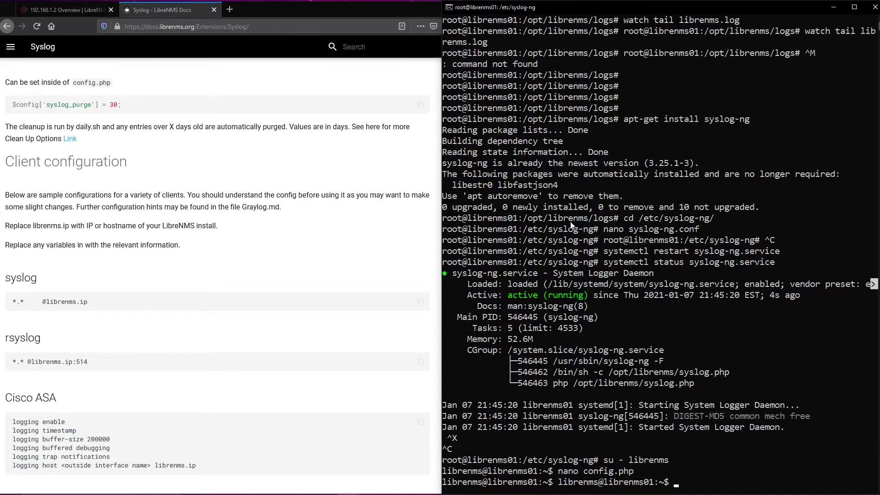
key(Return)
key(Return)
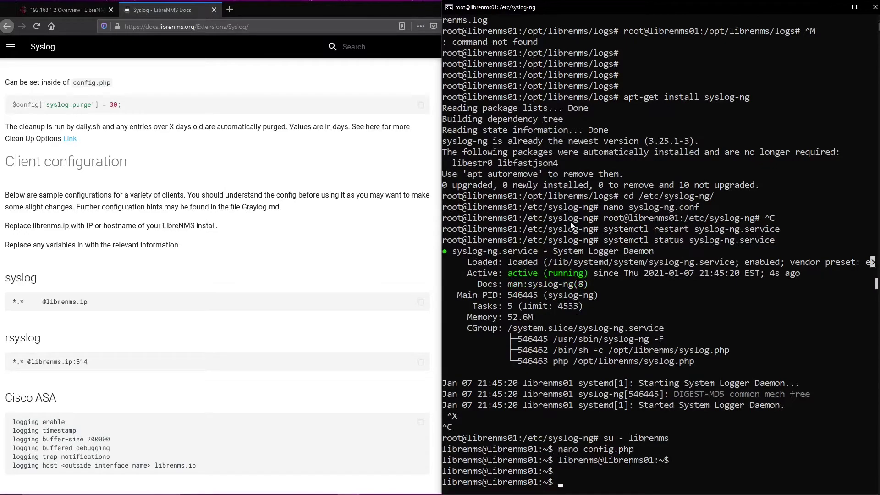
Switch to the LibreNMS web interface, open the localhost device and examine the messages in its Recent Syslog section
key(alt+Tab)
mouse_move(167, 45)
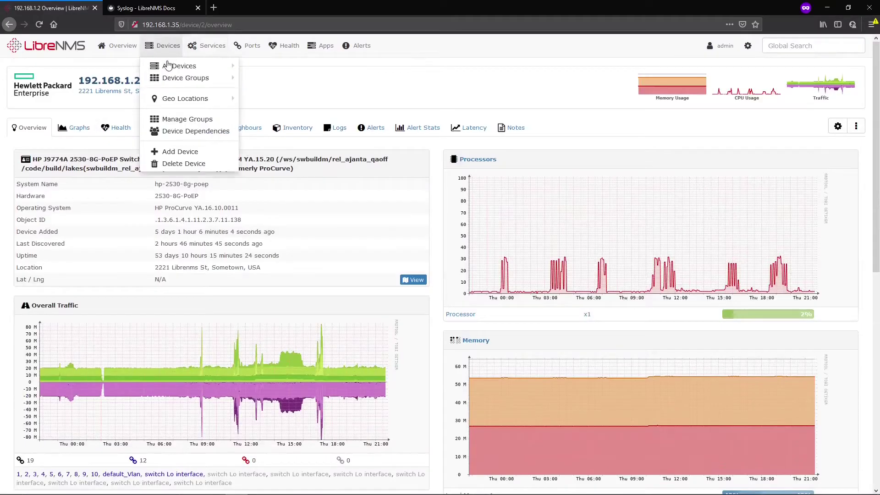
click(183, 65)
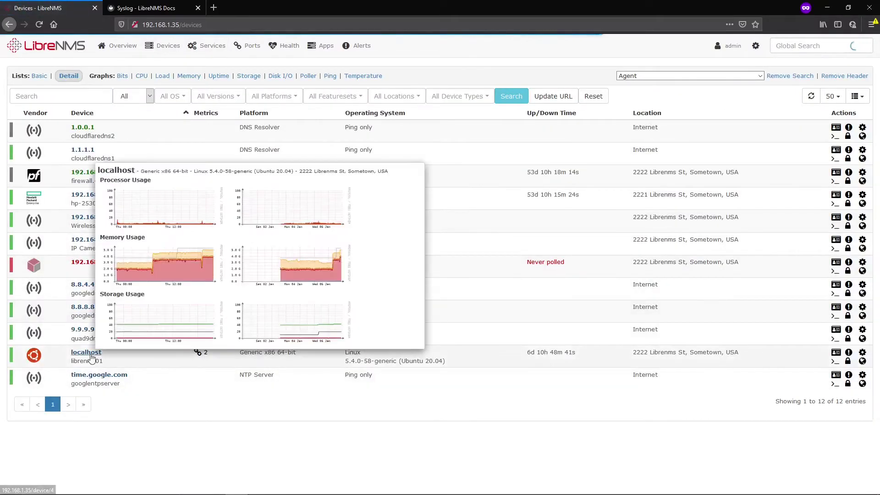
click(86, 352)
scroll(403, 352, down, 15)
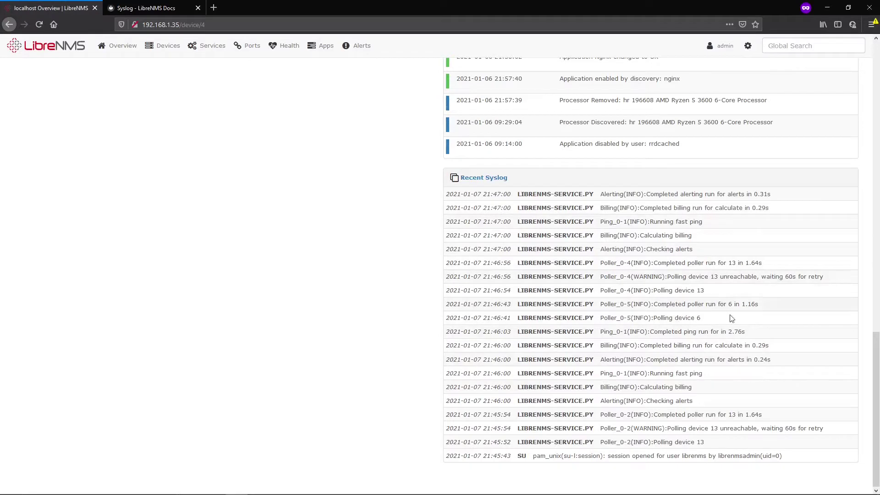
drag(754, 293, 646, 277)
click(763, 298)
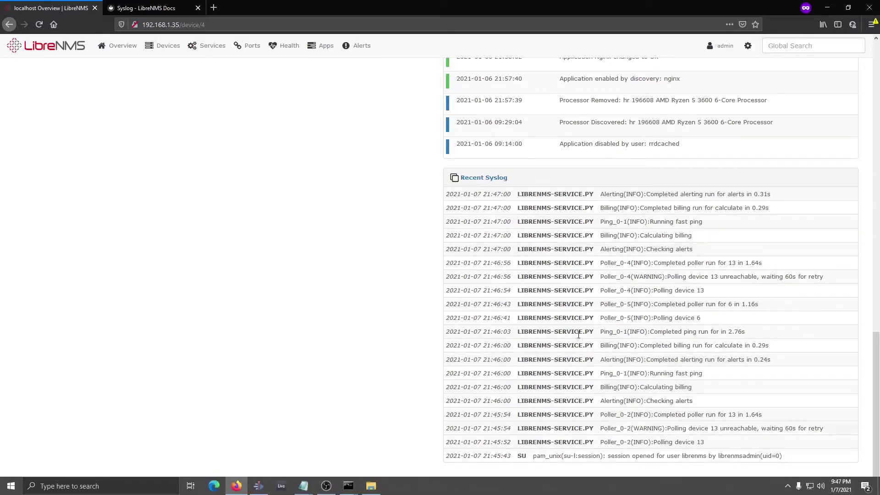
Open the LibreNMS overall Syslog page and look through the logged messages for all devices
scroll(638, 167, up, 5)
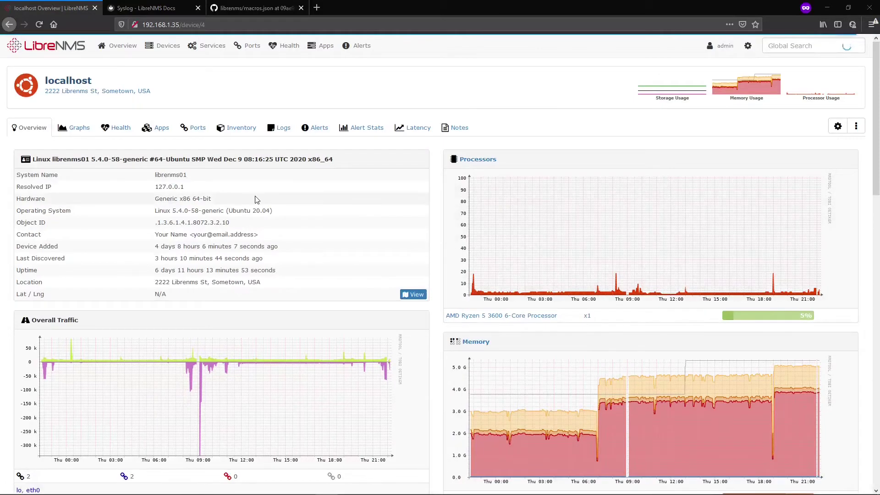
mouse_move(118, 48)
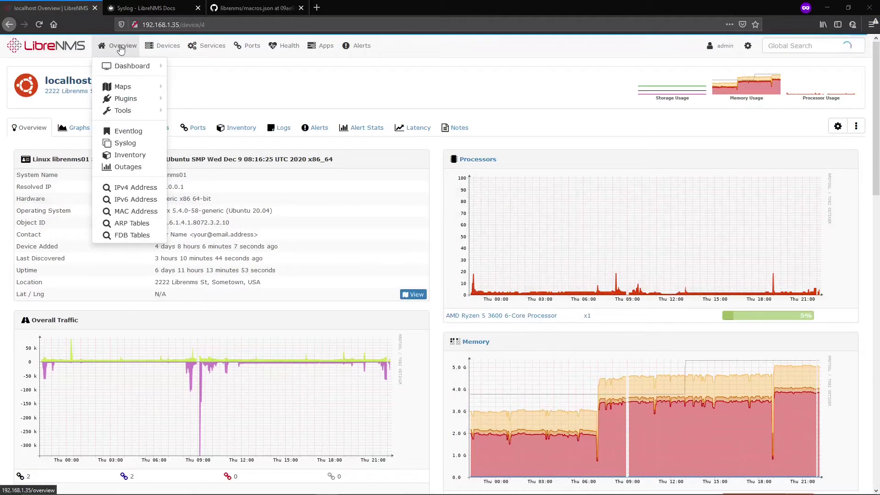
click(124, 144)
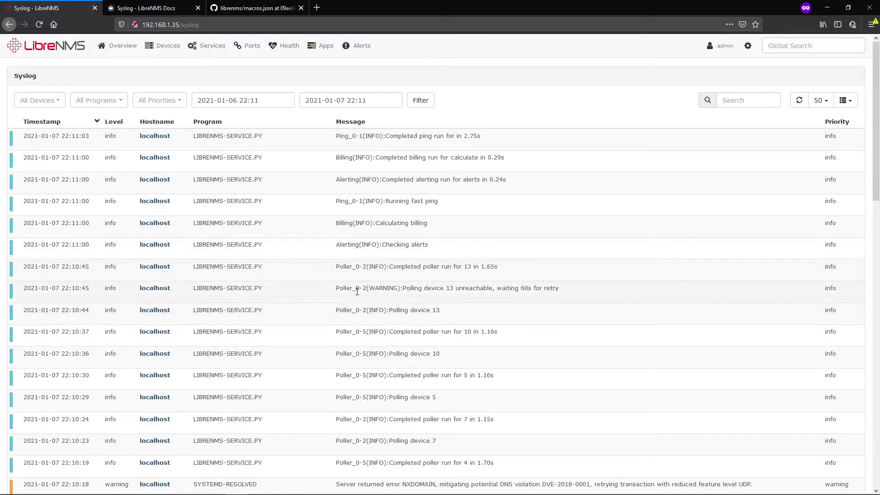
scroll(275, 339, down, 10)
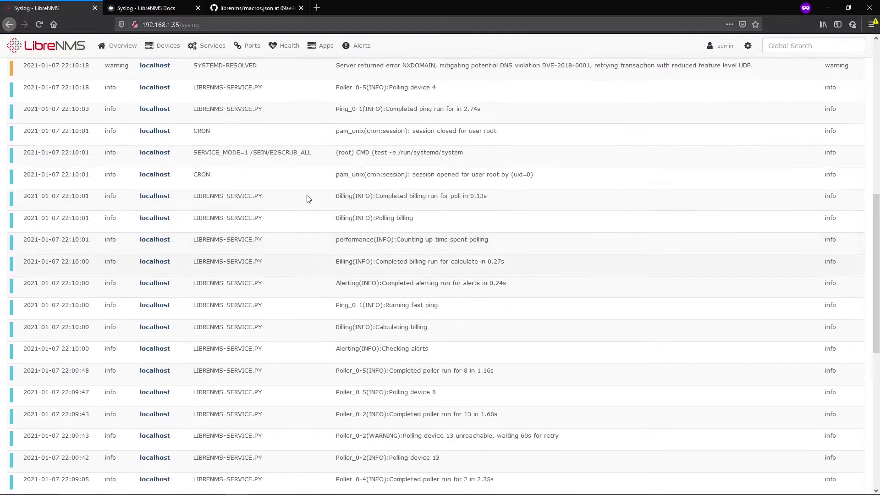
Open the localhost device from the Syslog page and examine the nginx and mysql entries in its Recent Events section
scroll(260, 381, up, 10)
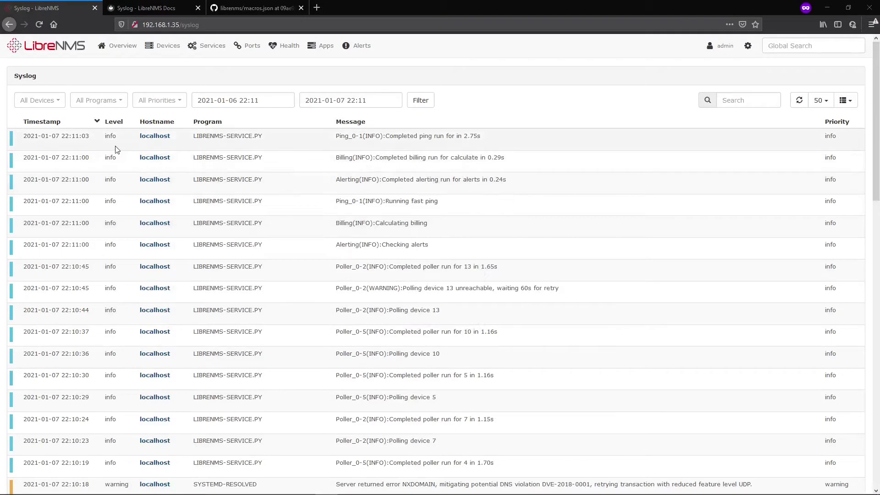
click(158, 135)
scroll(647, 385, down, 10)
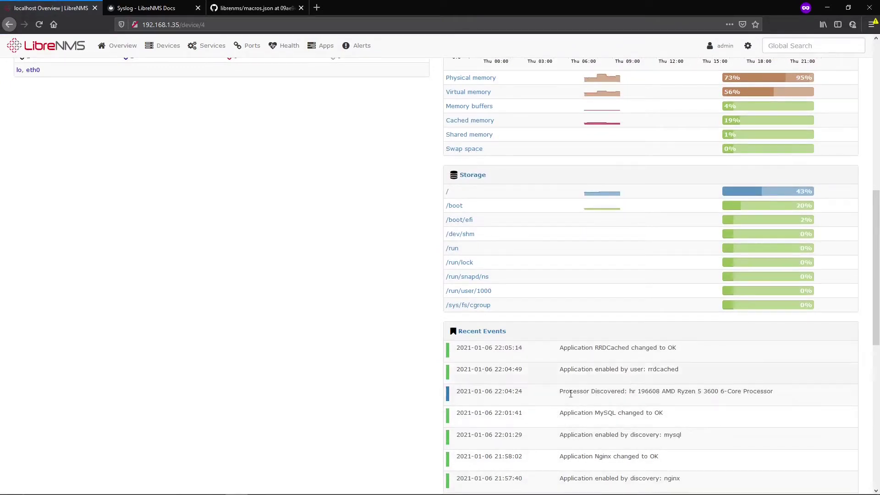
scroll(628, 383, down, 2)
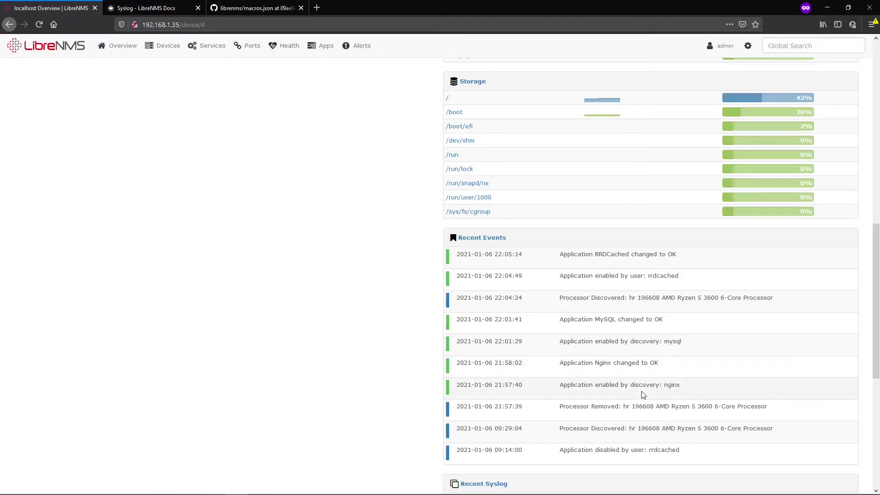
drag(681, 386, 567, 386)
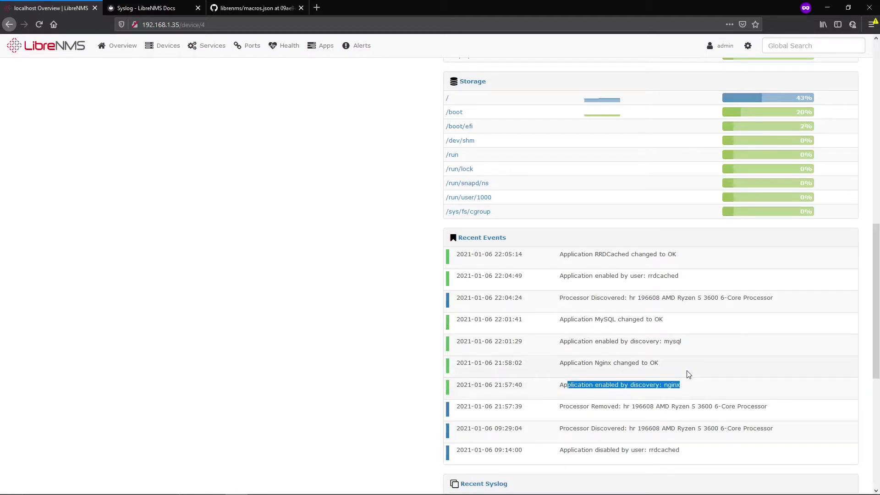
drag(667, 368, 569, 362)
drag(683, 350, 578, 334)
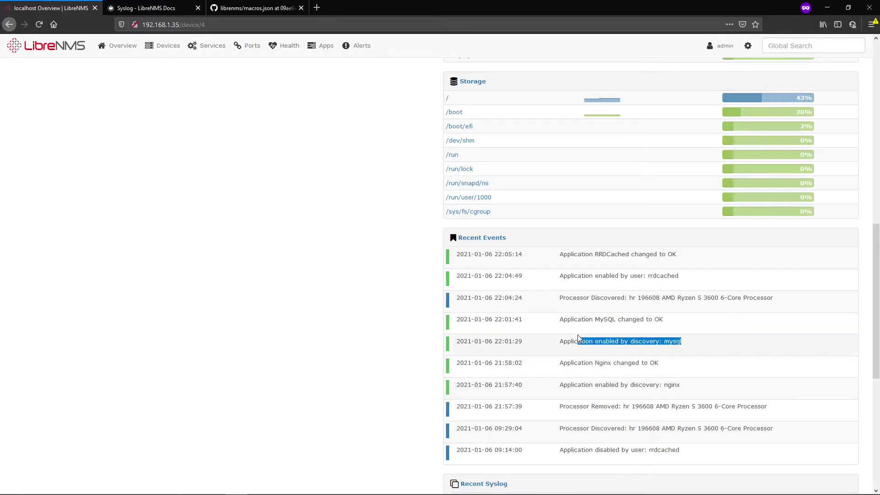
Open localhost's full event log, look through its entries, and switch to the device's Syslog view
click(481, 244)
scroll(394, 321, down, 5)
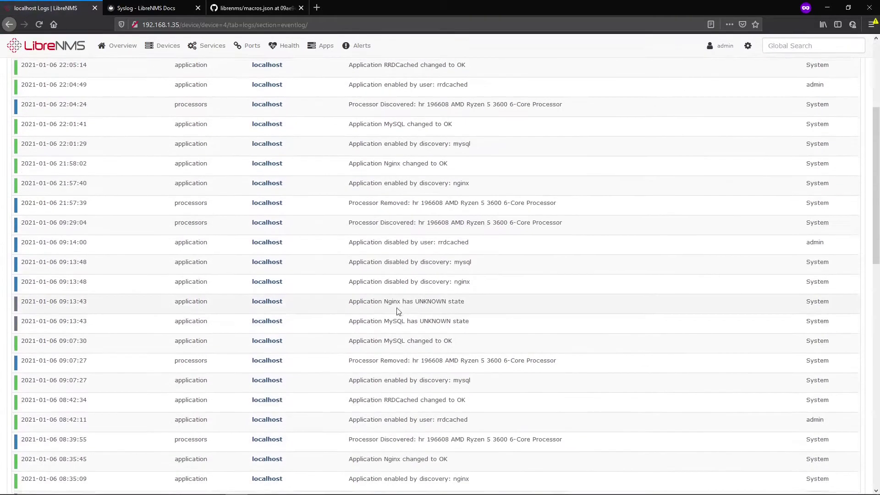
scroll(403, 312, down, 3)
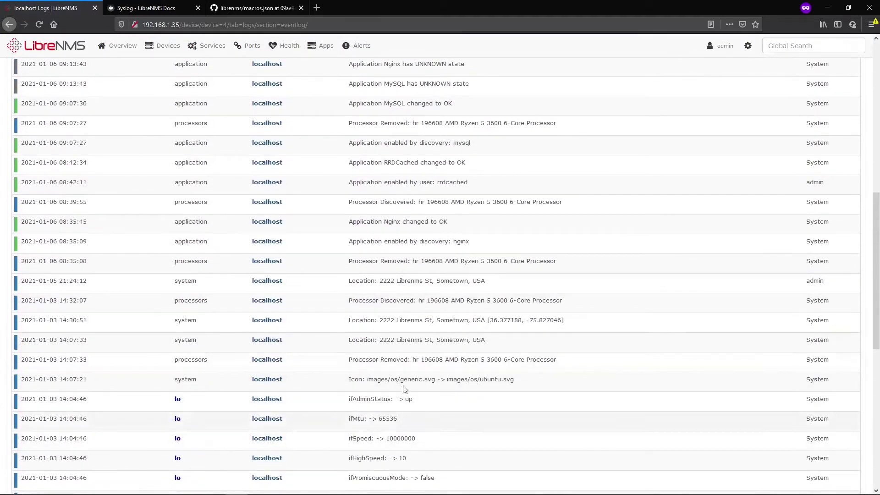
drag(446, 337, 354, 328)
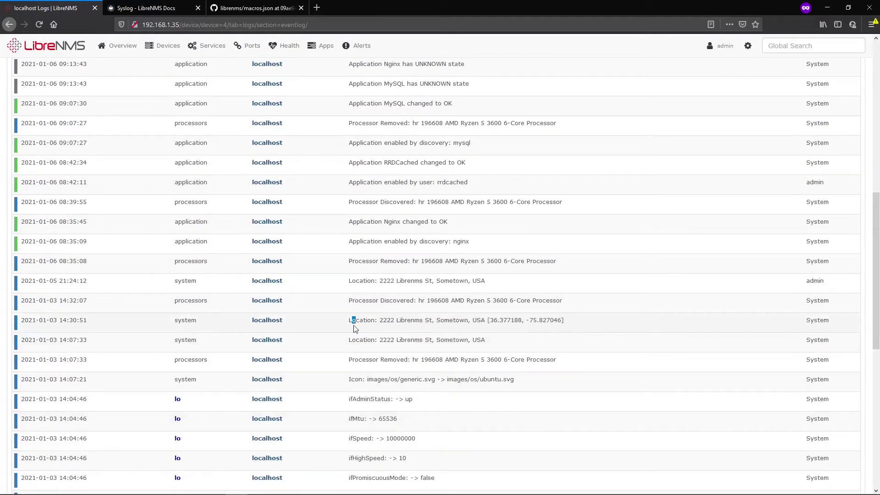
scroll(449, 390, down, 2)
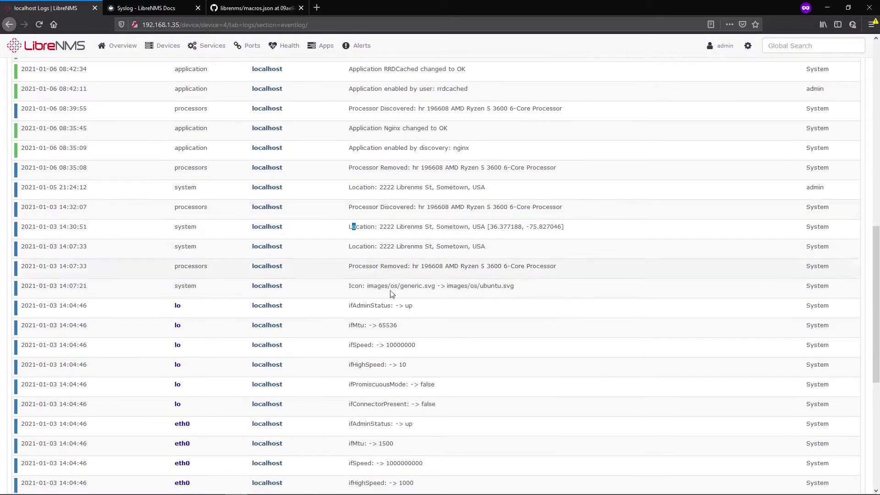
scroll(385, 358, down, 2)
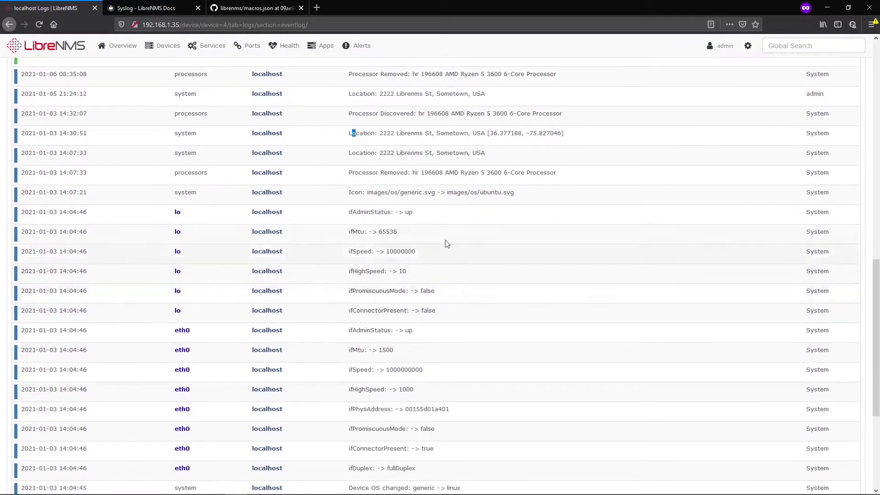
scroll(385, 298, down, 4)
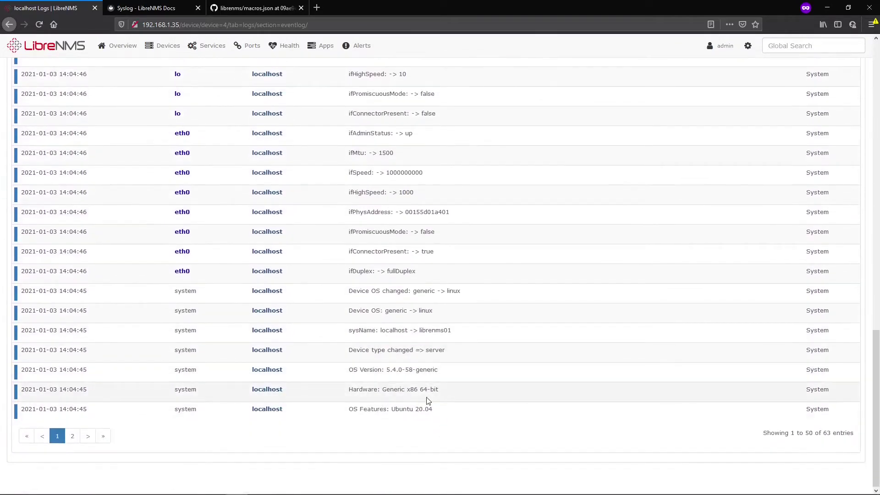
scroll(397, 172, up, 3)
scroll(397, 172, up, 15)
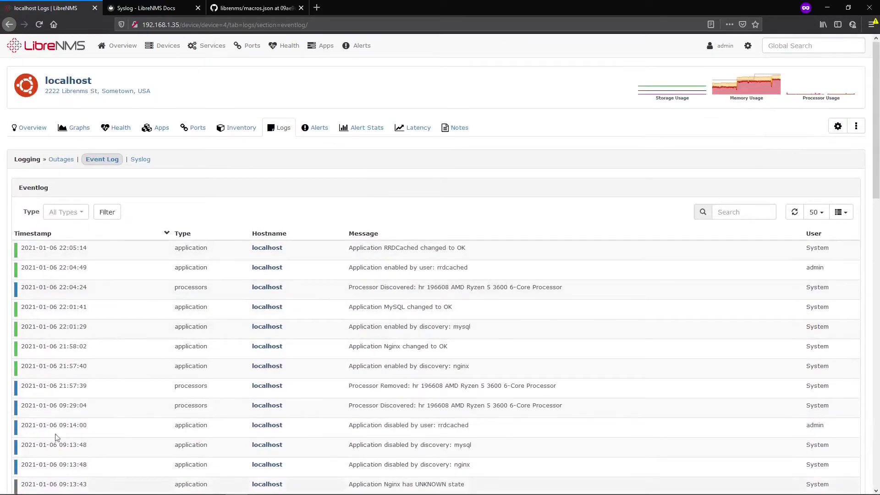
click(140, 159)
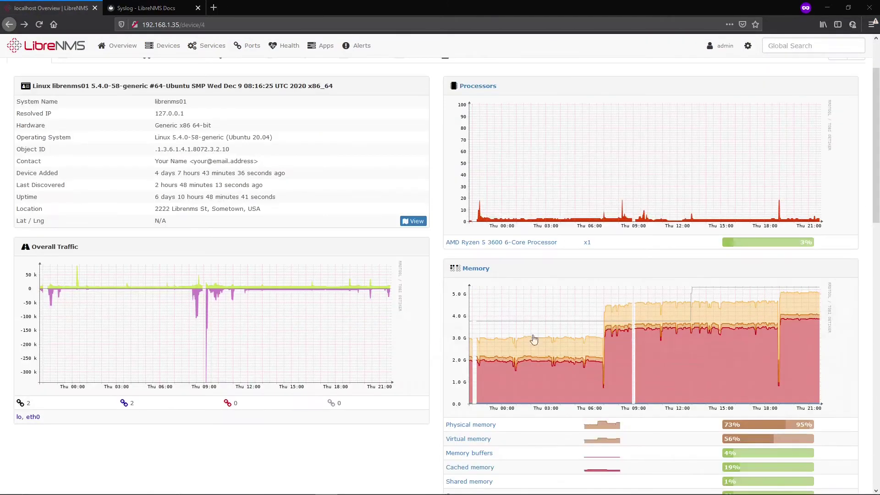
Copy the message text "Polling device 13 unreachable" from the Recent Syslog section of the localhost overview
scroll(534, 339, down, 12)
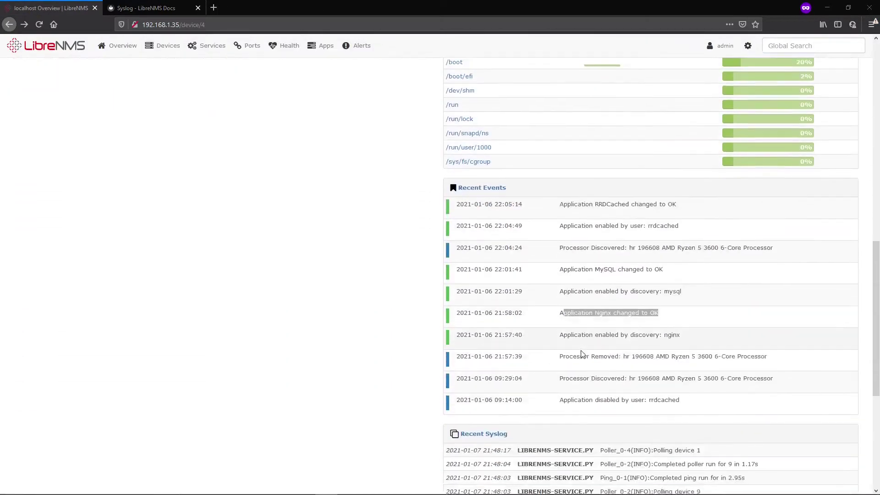
scroll(665, 447, down, 2)
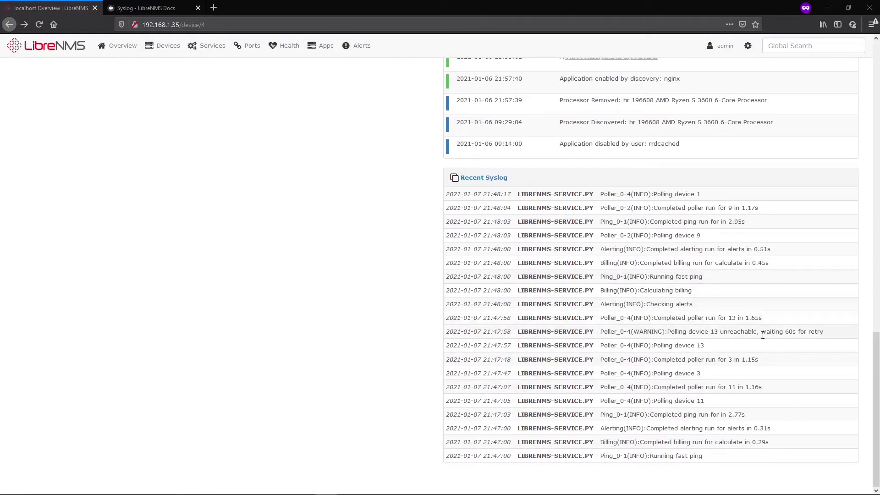
drag(757, 330, 672, 334)
right_click(668, 334)
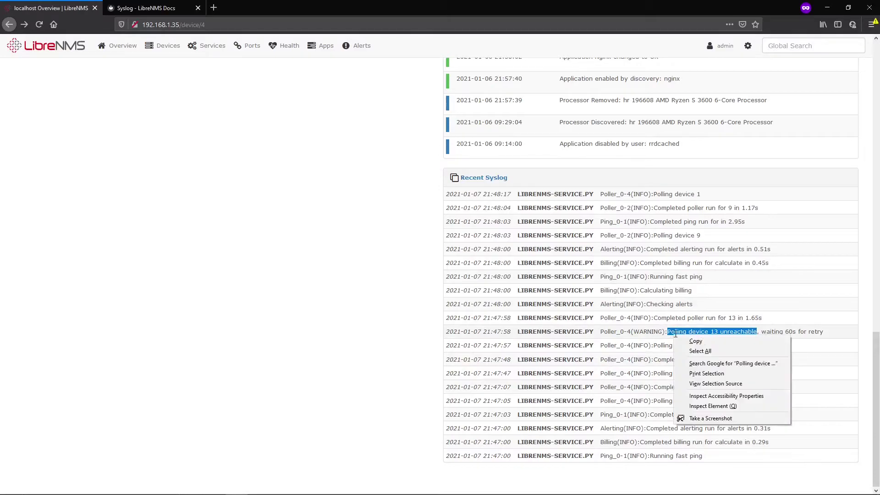
click(710, 341)
Open the alert rules page and start a new alert rule named "Syslog Error LibreNMS"
scroll(660, 326, up, 10)
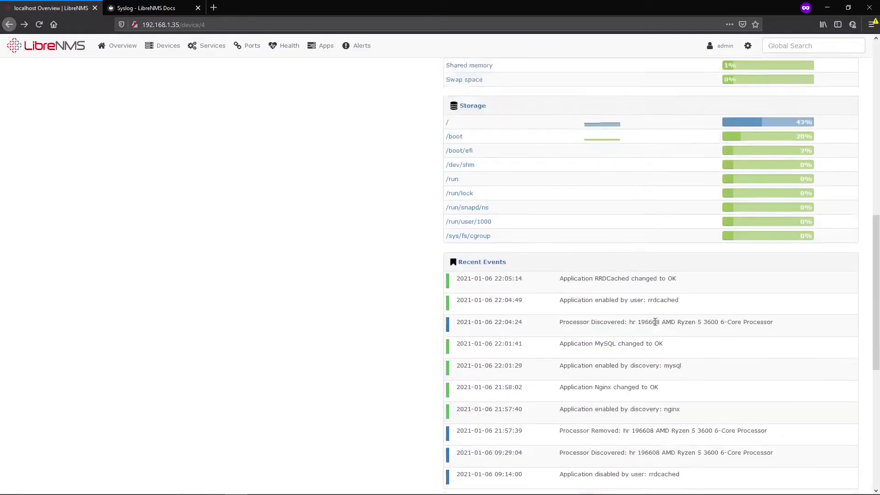
mouse_move(361, 46)
click(386, 110)
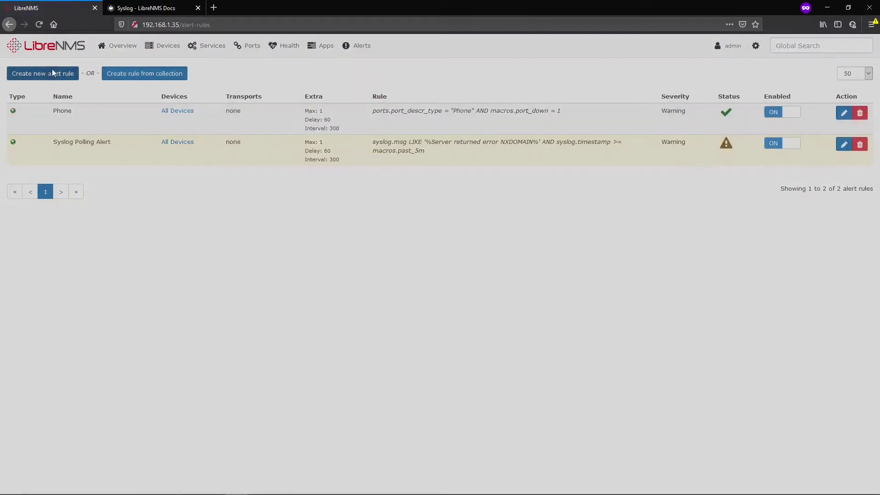
click(53, 72)
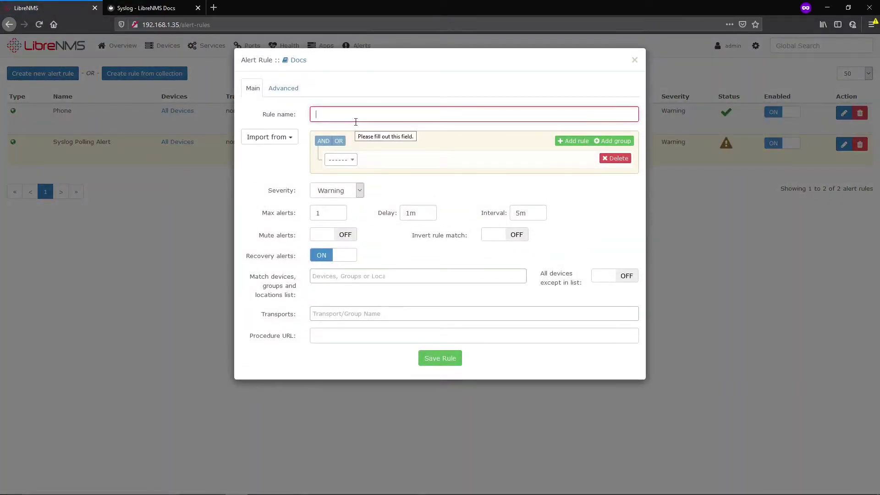
text(Syslog)
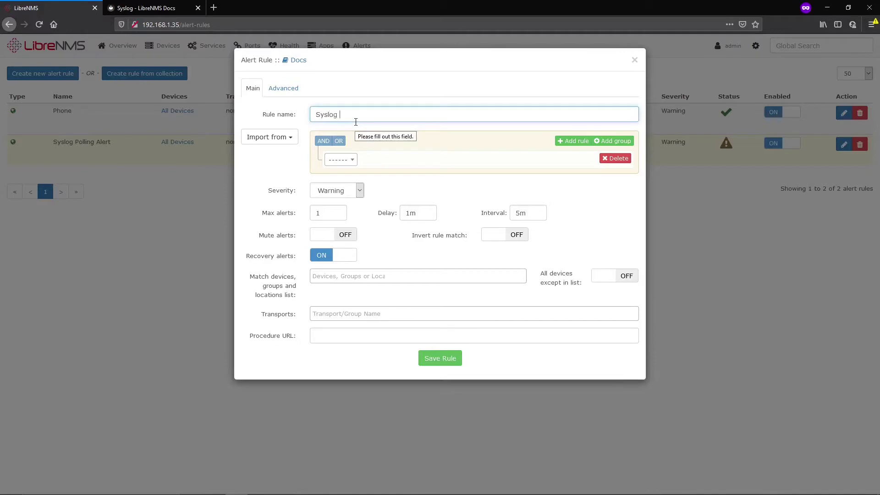
text( Error LibreNMS)
Add the condition syslog.msg contains "Polling device 13 unreachable" to the rule and save it
click(349, 166)
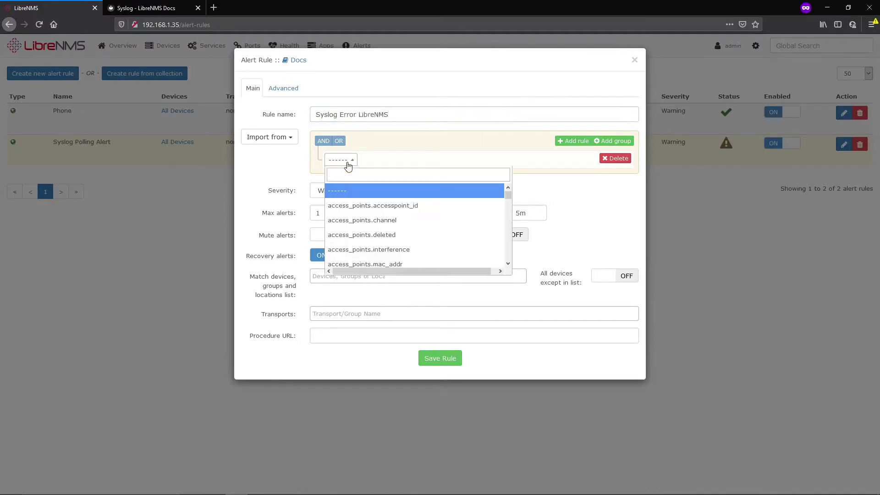
text(syslog)
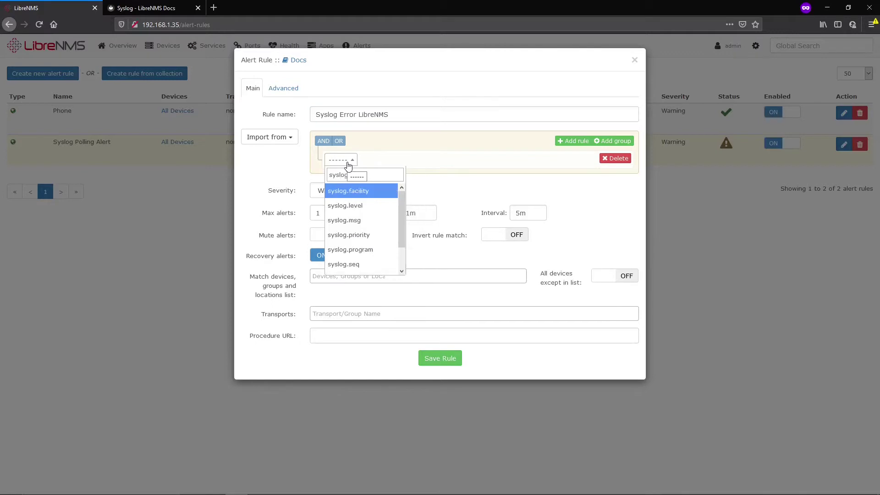
text(.m)
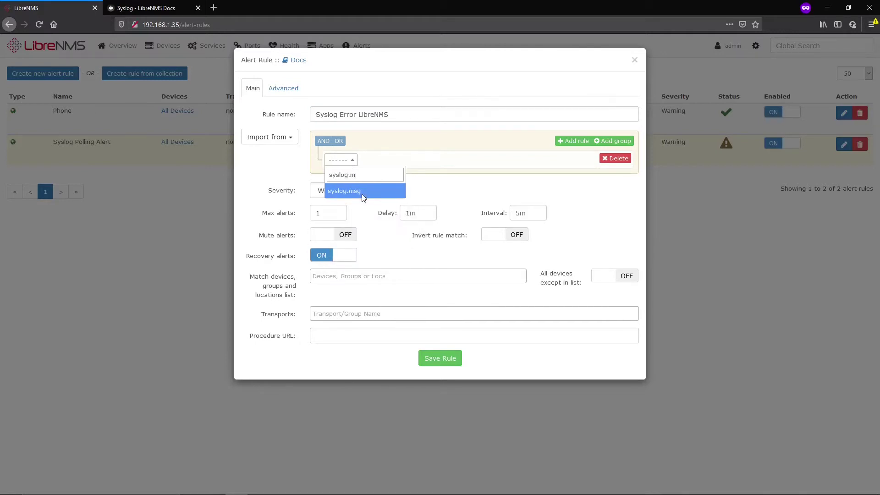
click(362, 190)
click(415, 161)
click(394, 220)
click(500, 159)
key(ctrl+v)
drag(477, 165, 463, 166)
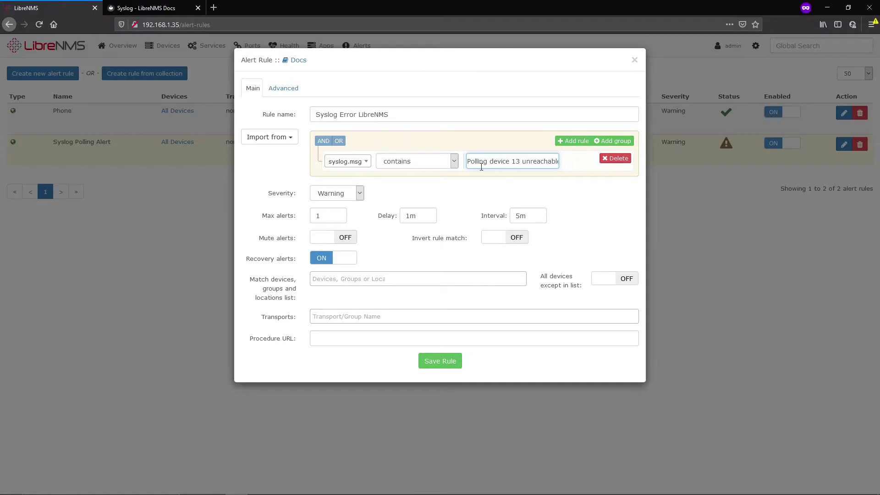
drag(481, 167, 568, 160)
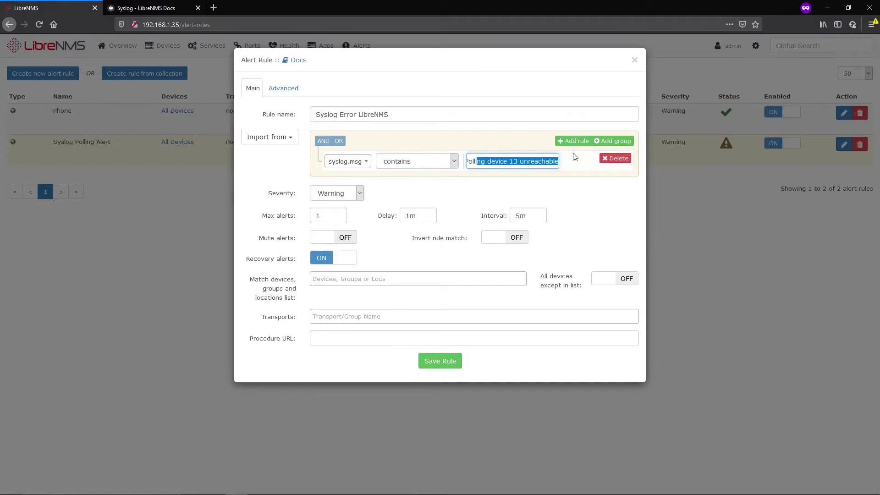
click(428, 361)
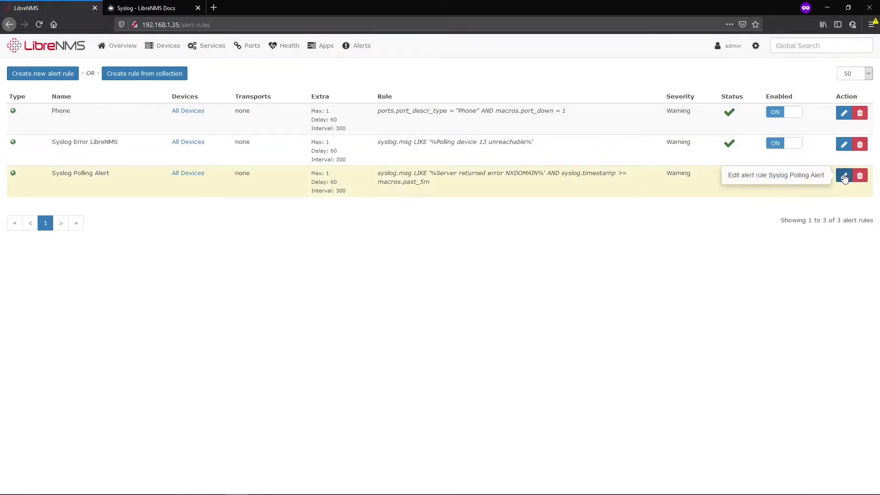
Delete the alert rule "Syslog Polling Alert" and open the page of active alerts
click(860, 176)
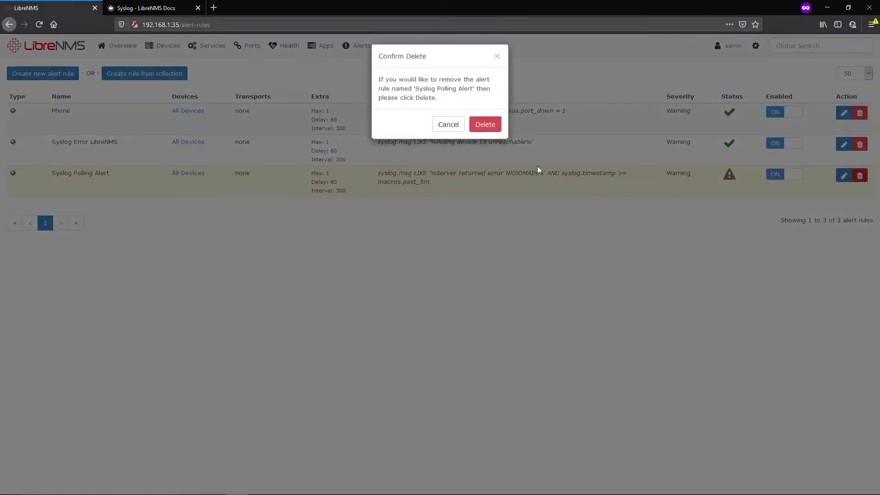
click(485, 128)
mouse_move(333, 49)
click(365, 66)
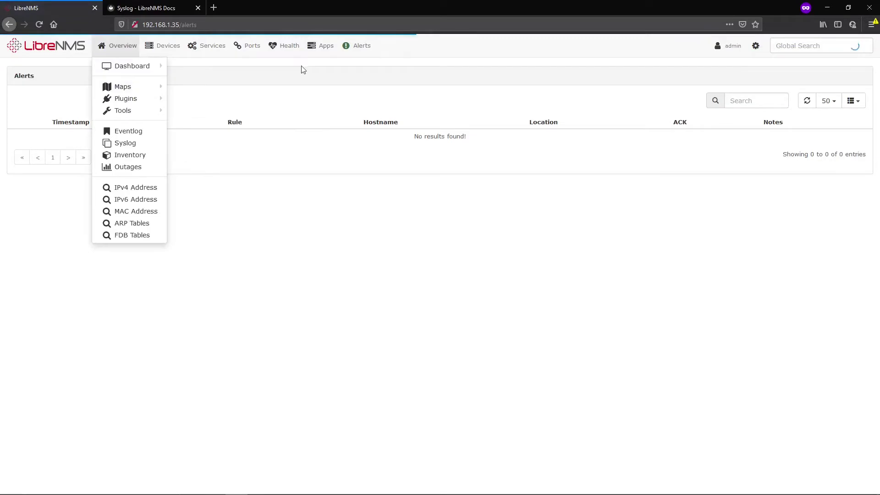
Open the localhost device from the list of all devices and examine the timestamps and messages in its Recent Syslog section
mouse_move(164, 46)
click(176, 67)
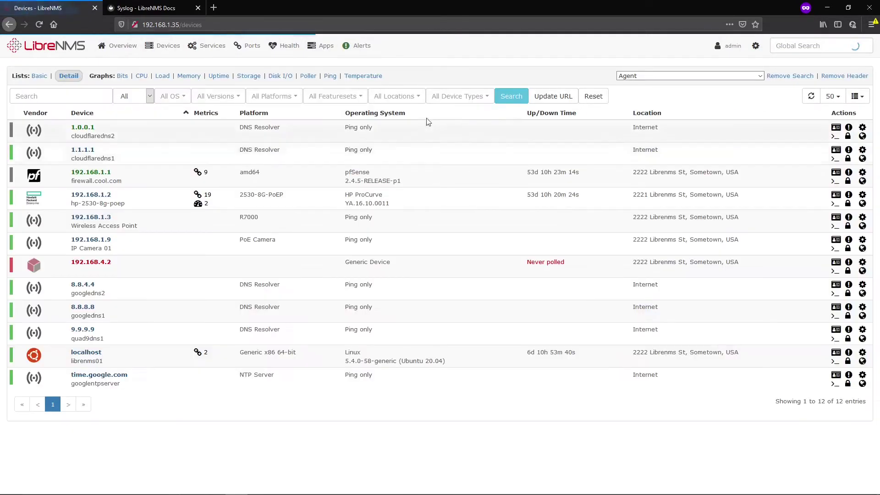
click(91, 360)
click(856, 127)
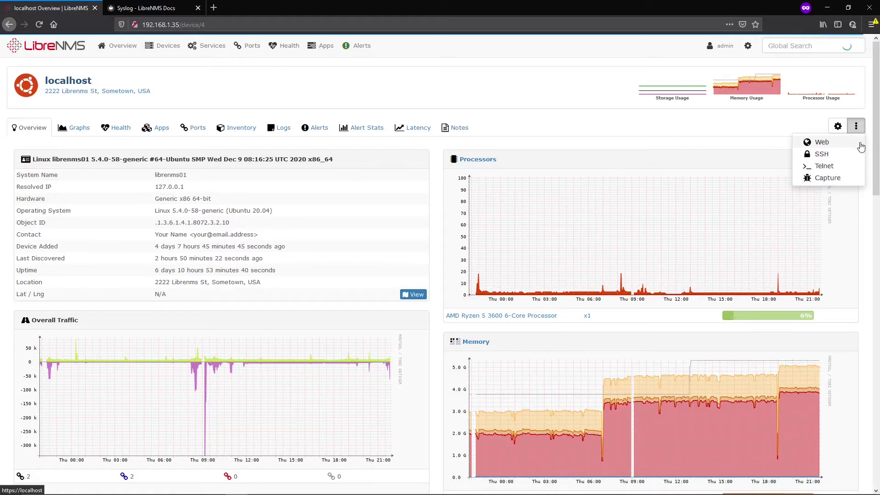
scroll(291, 190, down, 3)
scroll(256, 138, up, 3)
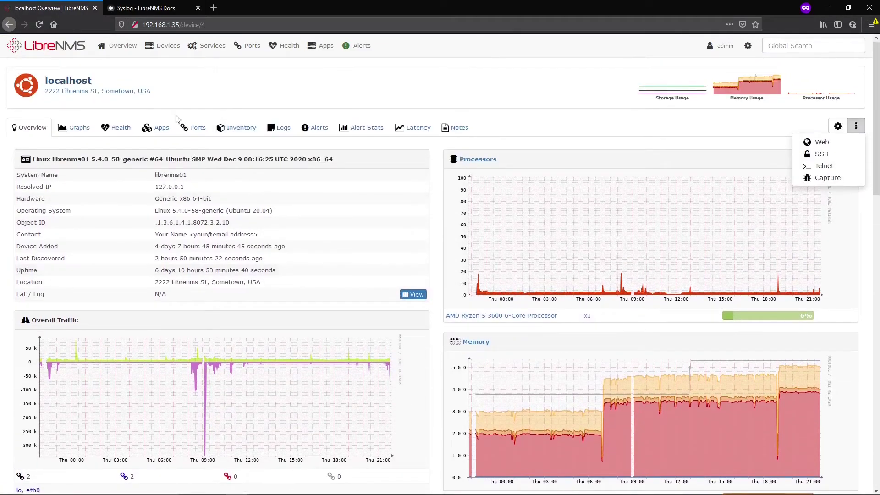
scroll(539, 419, down, 8)
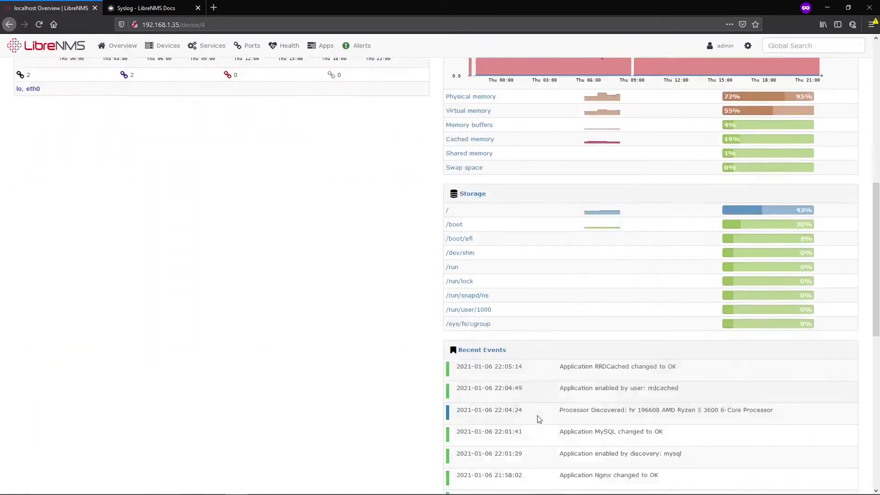
scroll(539, 420, down, 9)
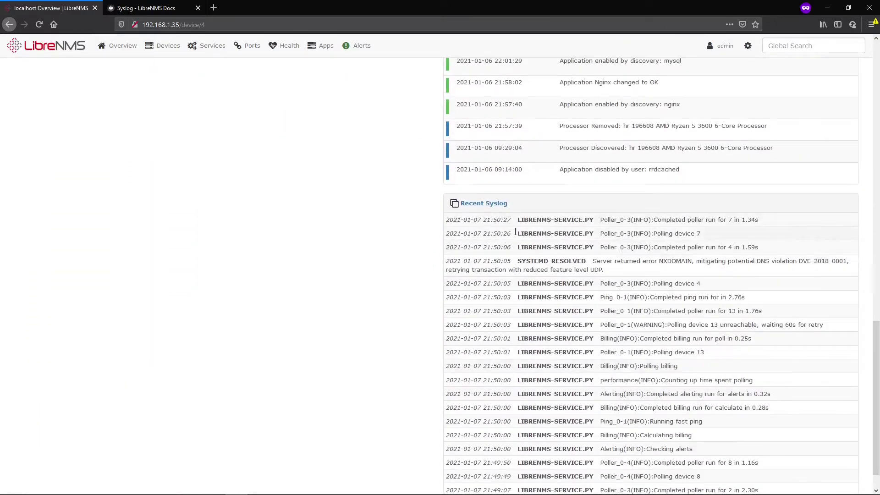
double_click(507, 283)
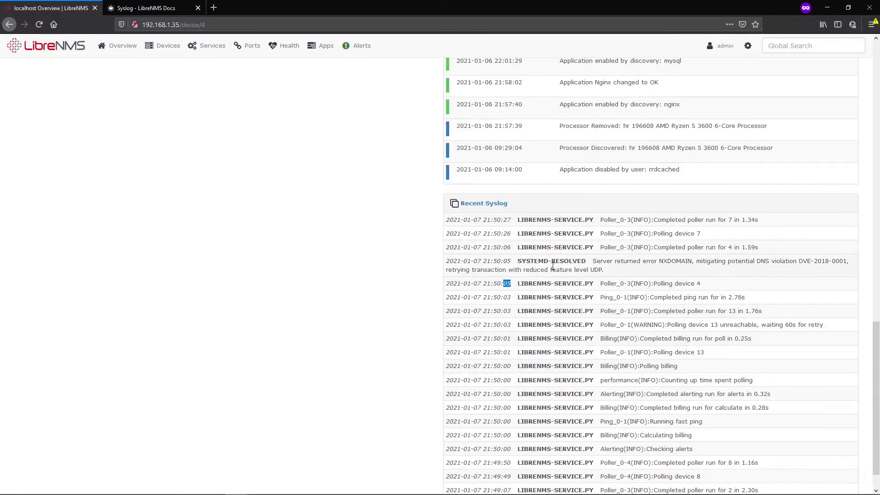
scroll(641, 315, up, 3)
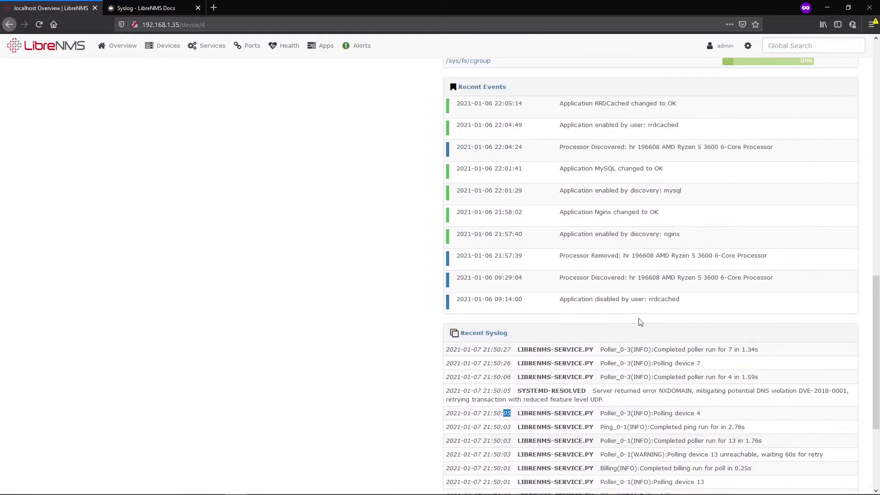
Examine the remaining entries in localhost's Recent Syslog section and check the page of active alerts before returning to the device
scroll(664, 437, down, 4)
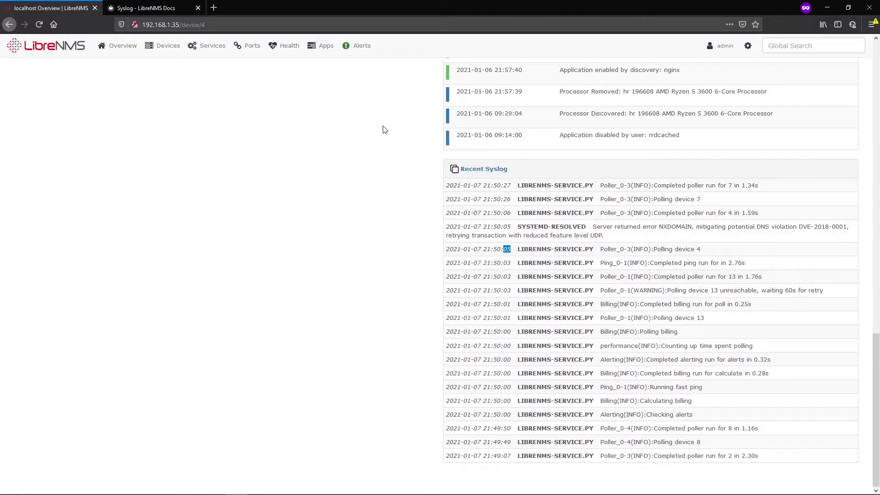
scroll(369, 153, up, 8)
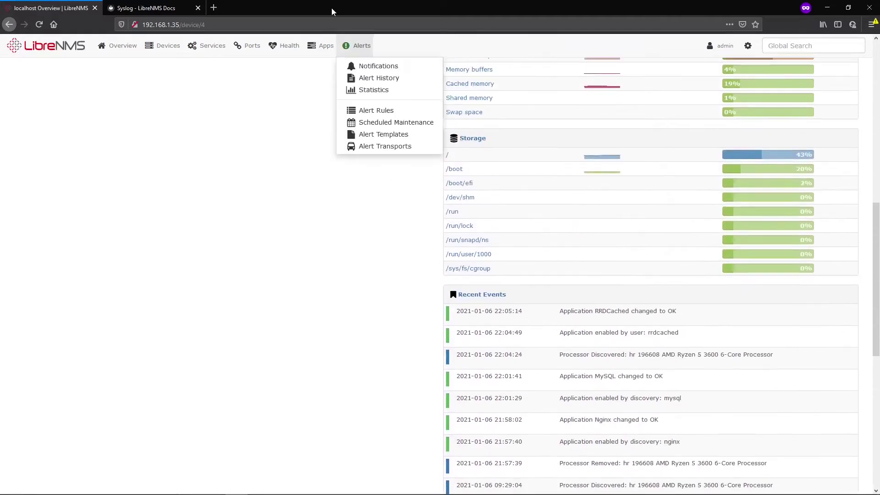
scroll(399, 426, down, 6)
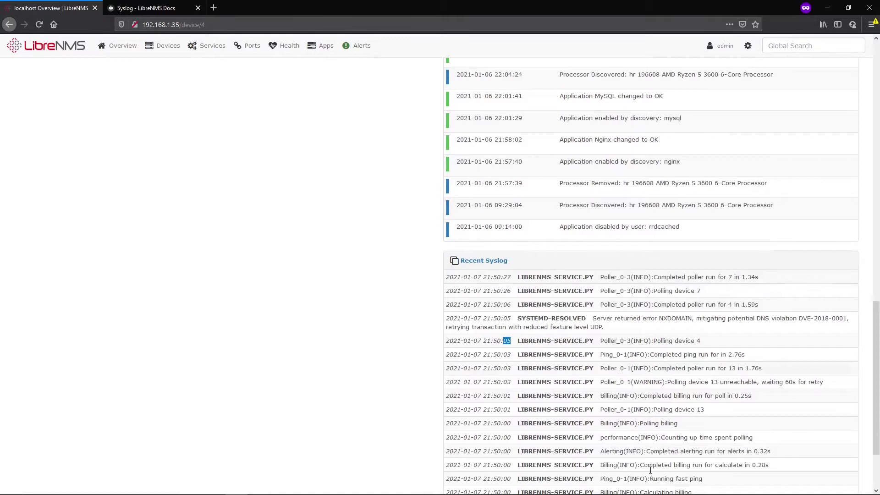
scroll(630, 275, down, 2)
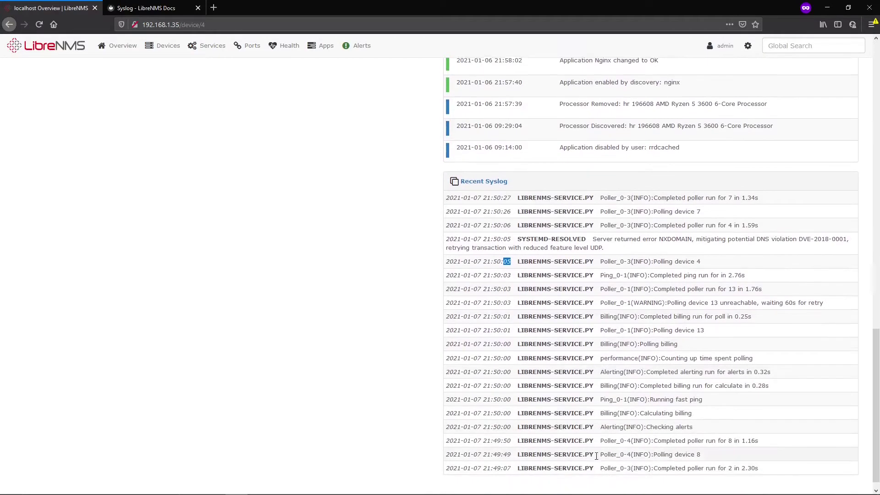
scroll(596, 456, down, 1)
mouse_move(345, 48)
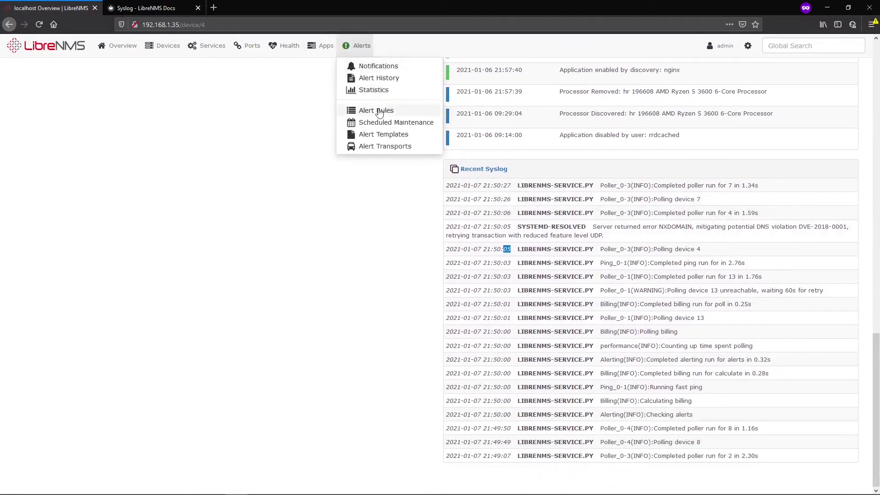
click(384, 67)
key(alt+Left)
Open the debug capture page of the localhost device and run the Poller capture
scroll(858, 99, up, 10)
scroll(854, 111, up, 5)
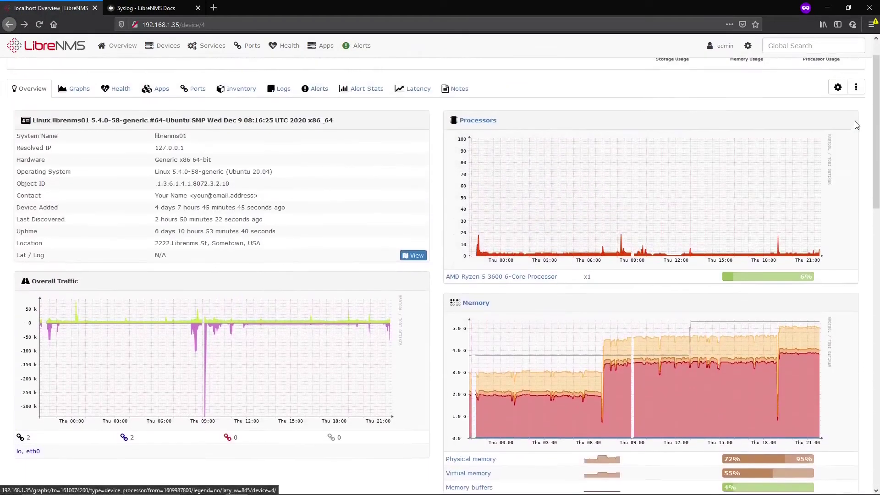
click(856, 126)
click(827, 178)
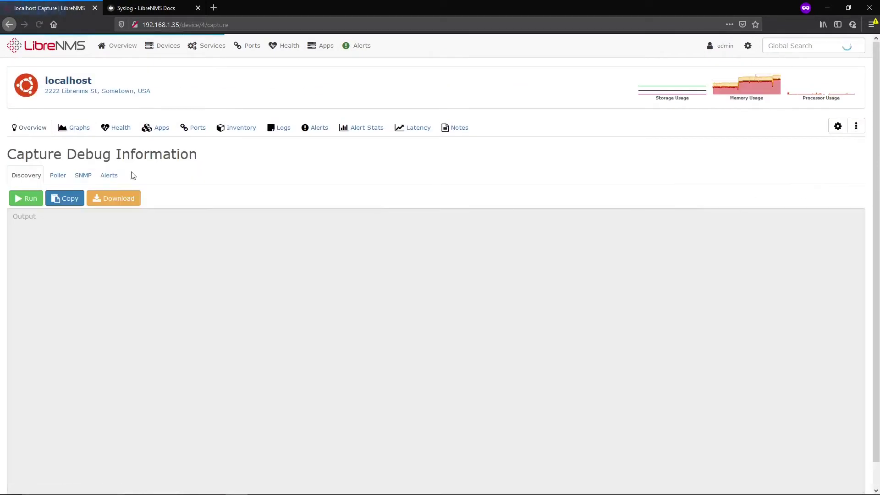
click(55, 176)
click(27, 202)
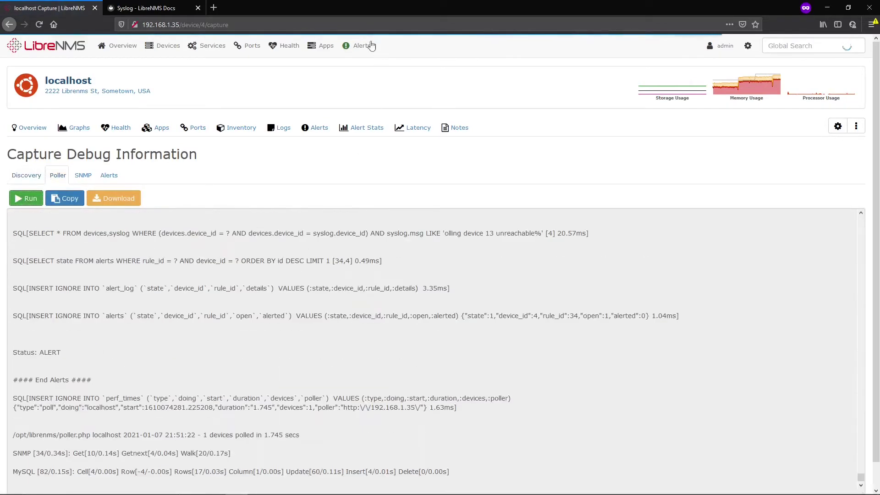
Open the page of active alerts and expand the details of the Syslog Error LibreNMS alert
mouse_move(358, 45)
click(364, 69)
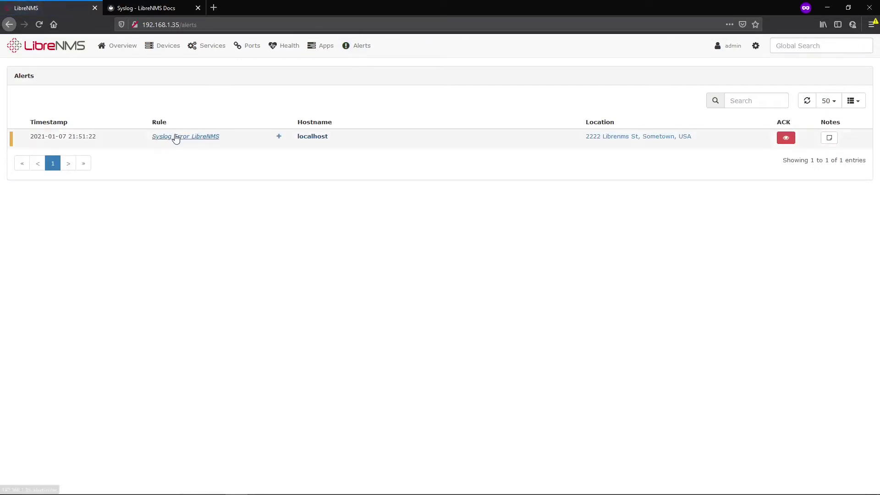
click(279, 137)
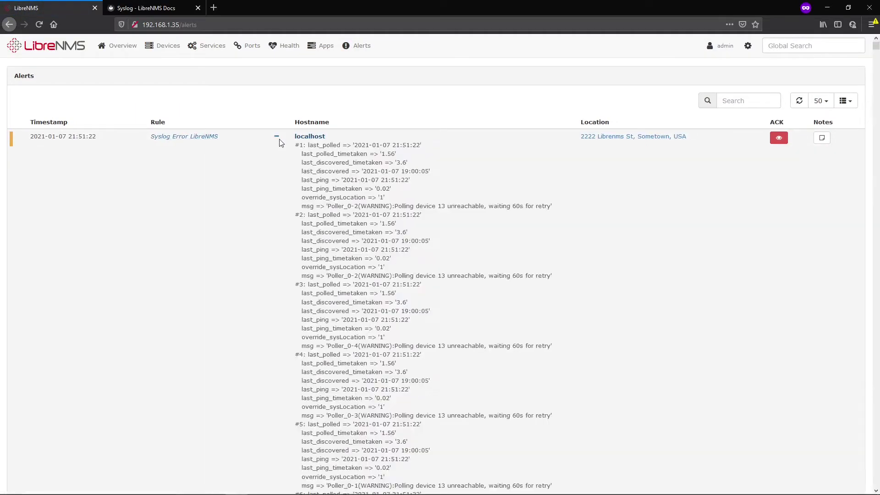
Examine the syslog messages matched by the alert throughout its details, then collapse and expand the details again
scroll(424, 229, down, 20)
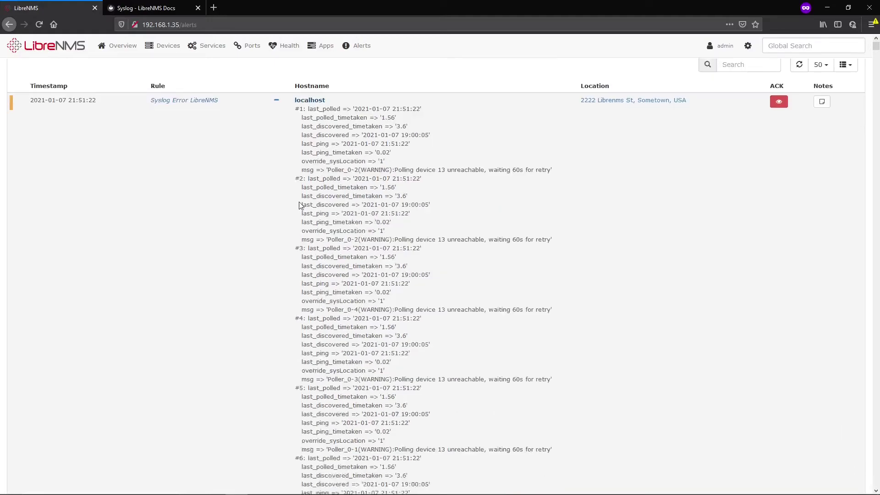
scroll(424, 230, up, 7)
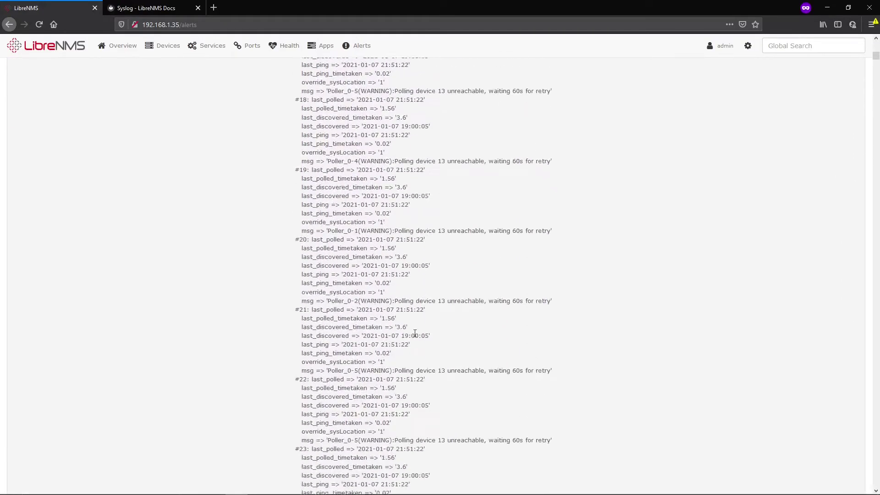
scroll(419, 337, up, 14)
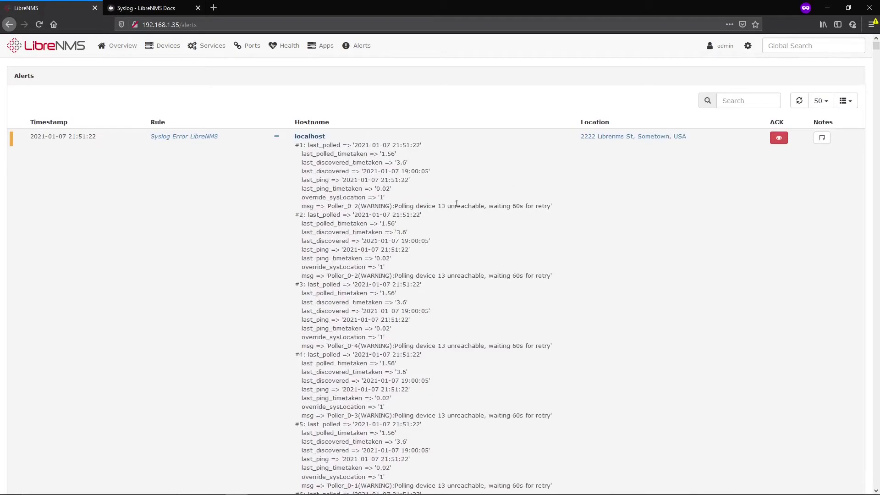
scroll(348, 280, down, 20)
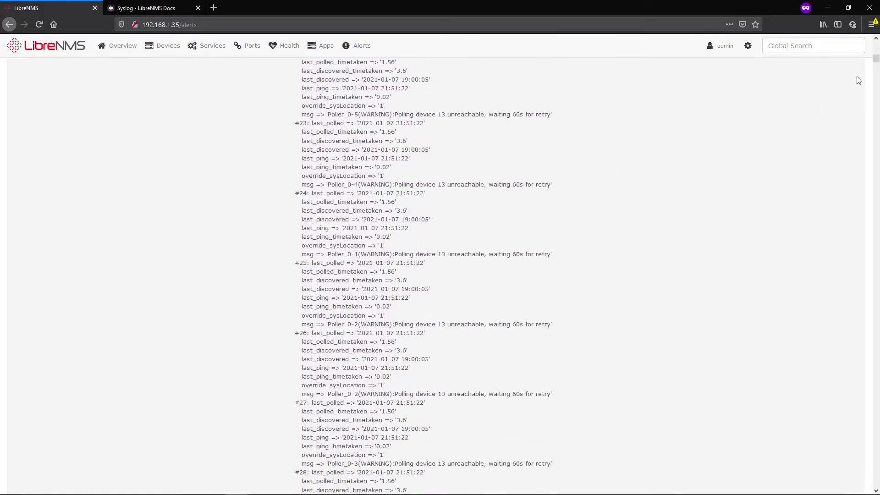
drag(874, 59, 874, 64)
scroll(483, 228, down, 20)
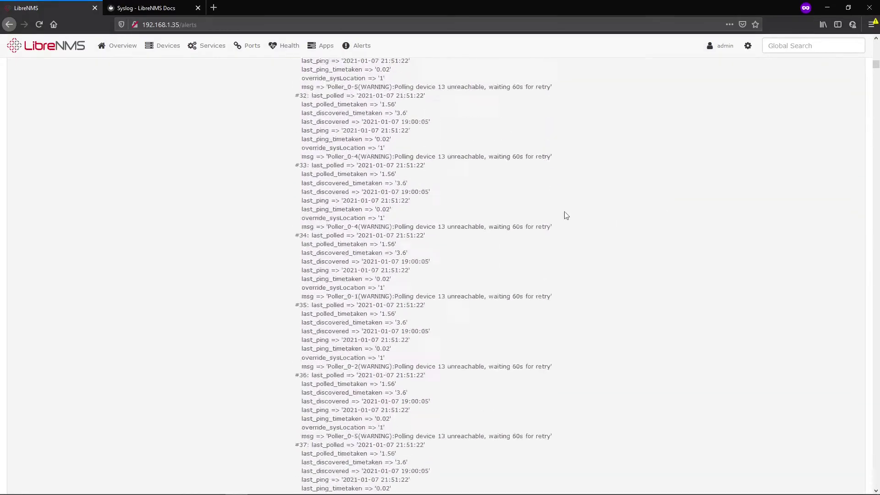
scroll(454, 222, down, 20)
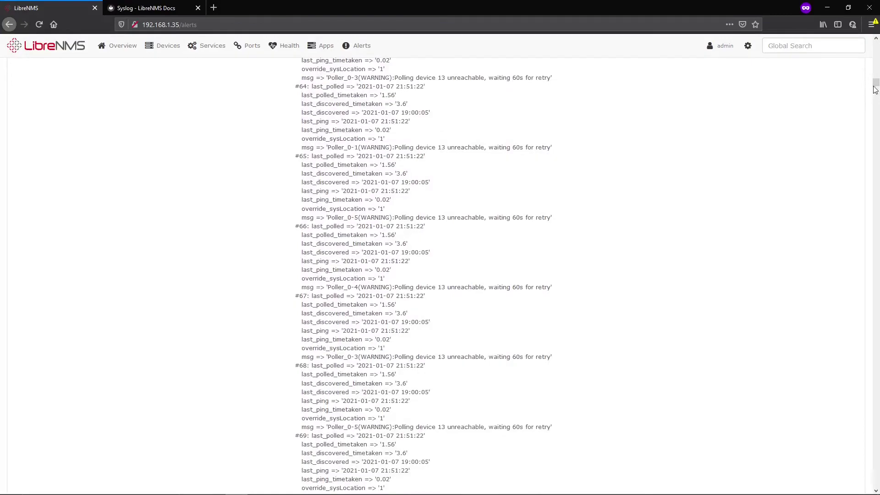
drag(875, 90, 847, 30)
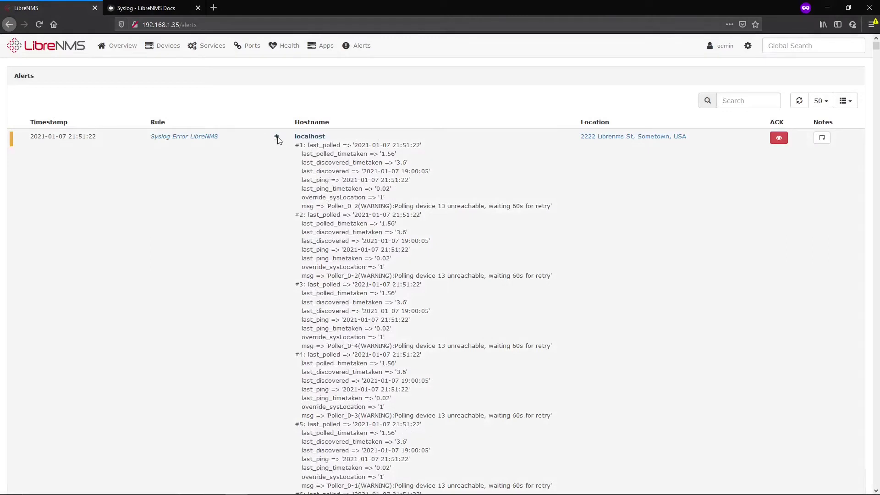
click(278, 138)
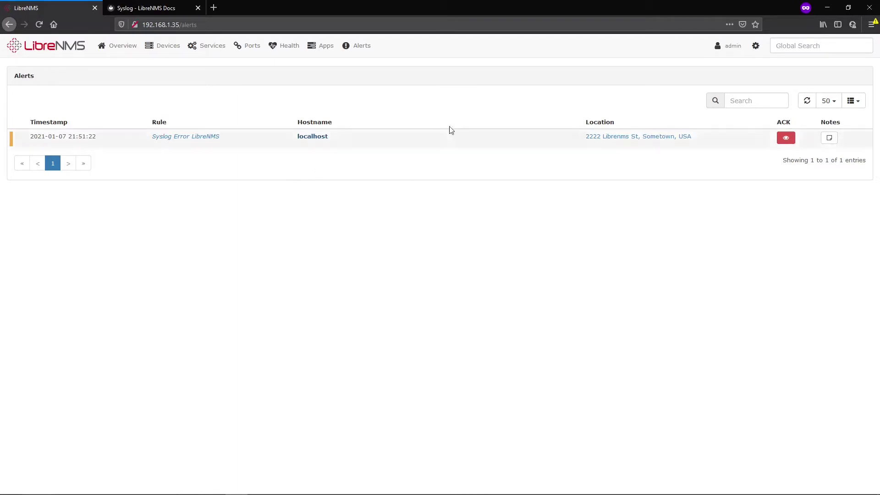
click(280, 140)
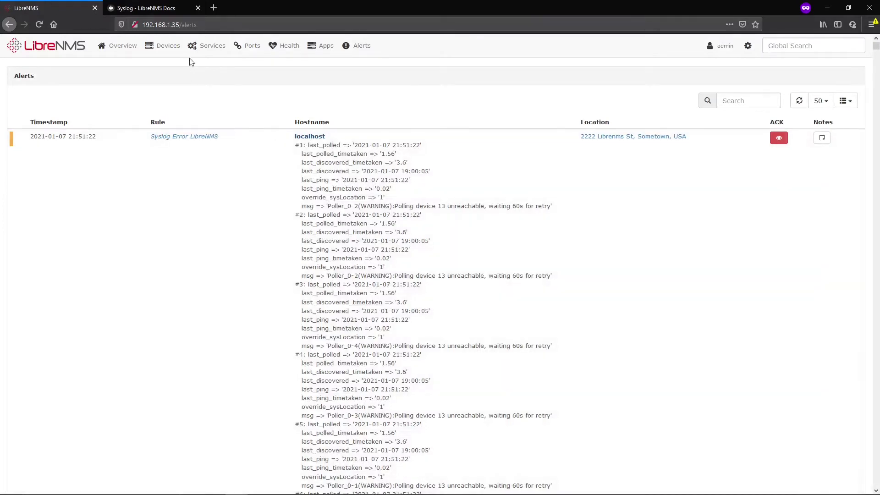
Check the device ID of 192.168.4.2 in its page address, return to the alerts, and mark the device number in the first message
mouse_move(167, 45)
click(167, 64)
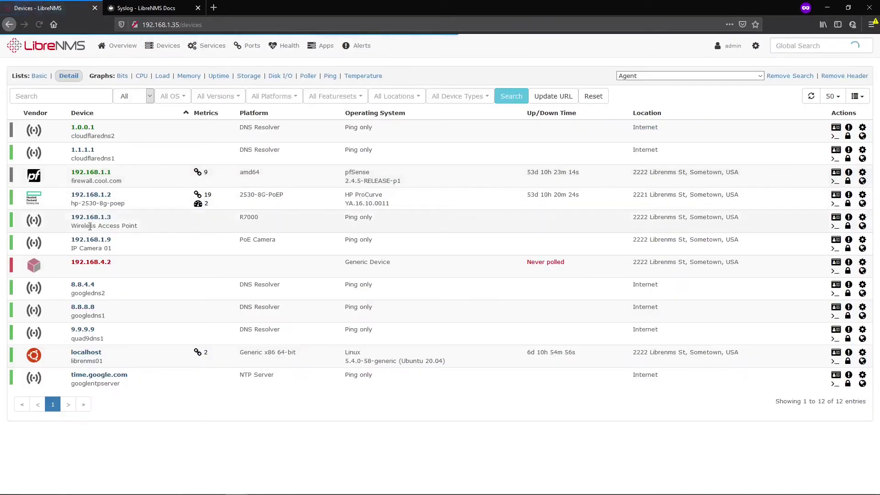
click(104, 268)
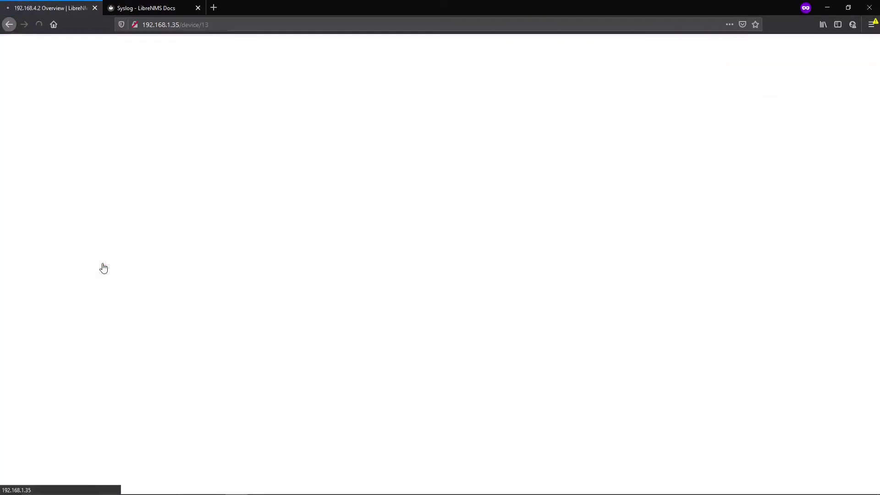
click(213, 24)
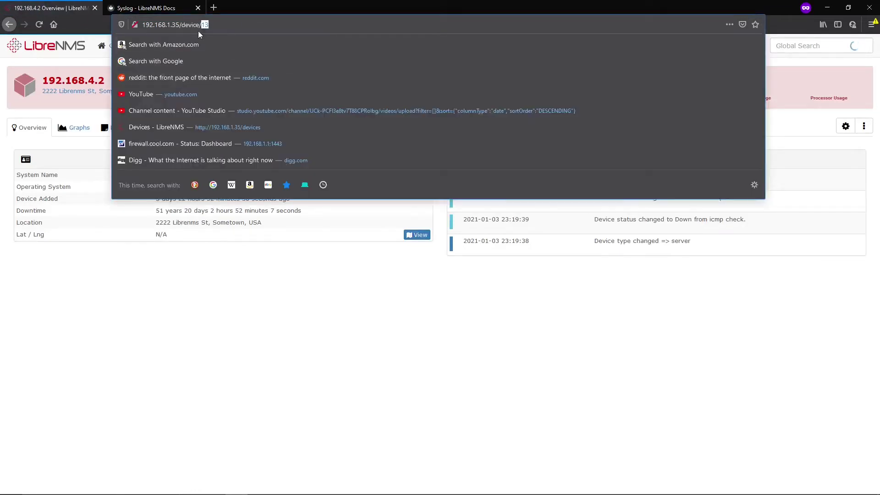
click(106, 201)
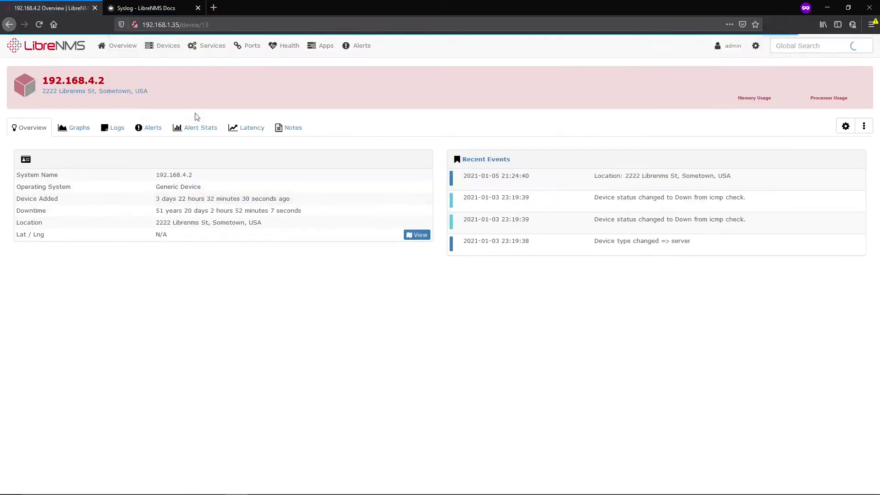
key(alt+Left)
key(alt+Left)
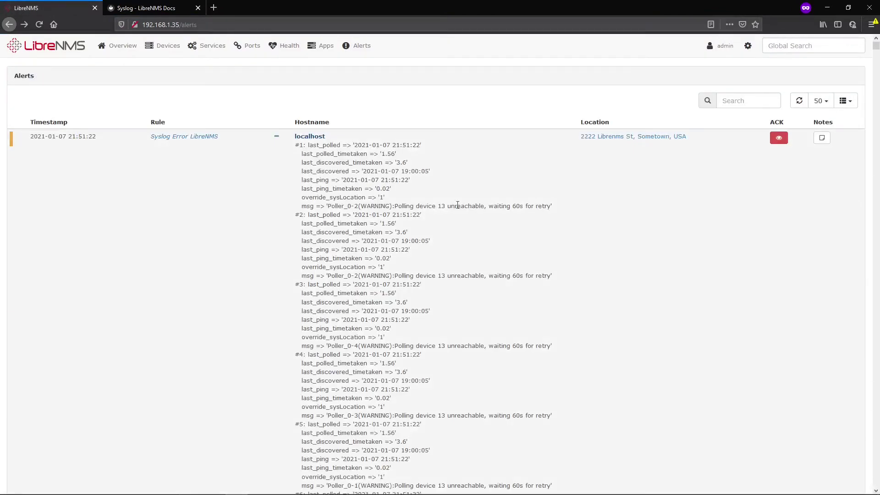
drag(403, 206, 444, 206)
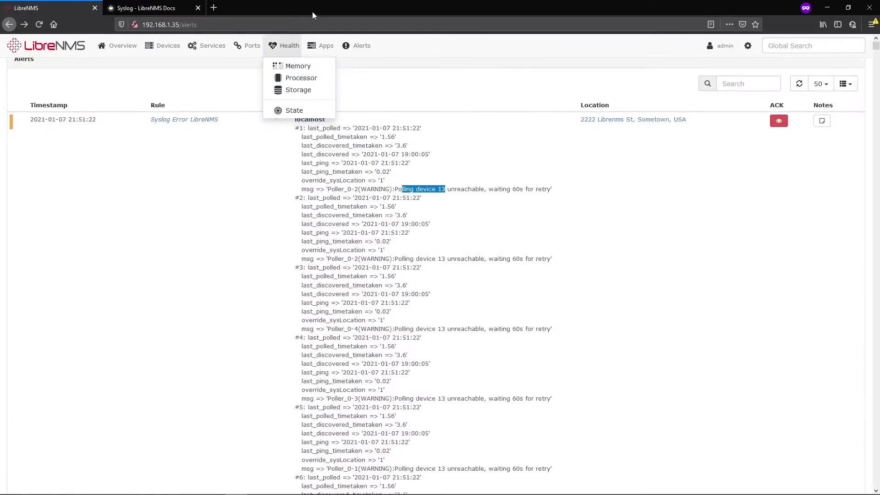
Open the Syslog Error LibreNMS alert rule for editing and add a second condition on syslog.timestamp
mouse_move(358, 45)
click(377, 111)
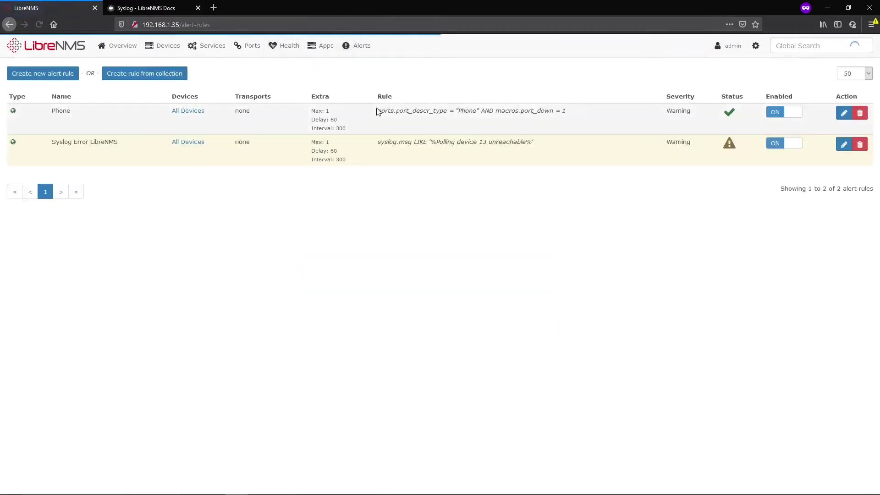
click(844, 149)
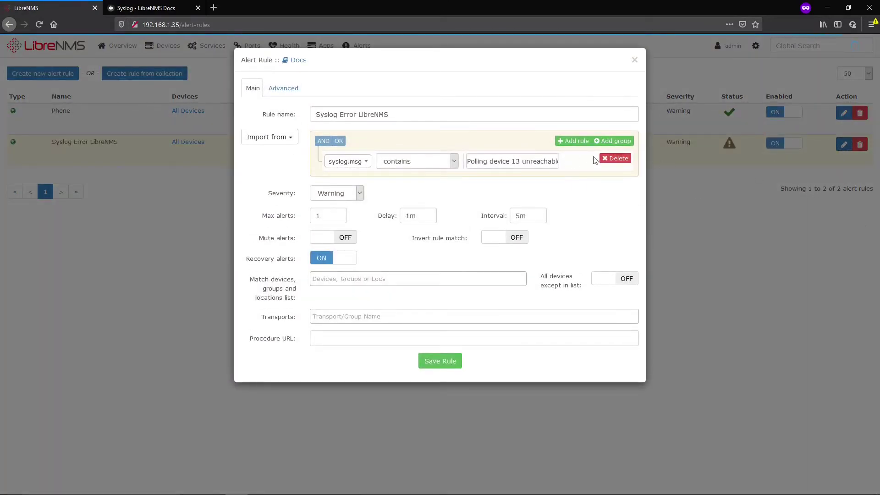
click(578, 142)
click(341, 184)
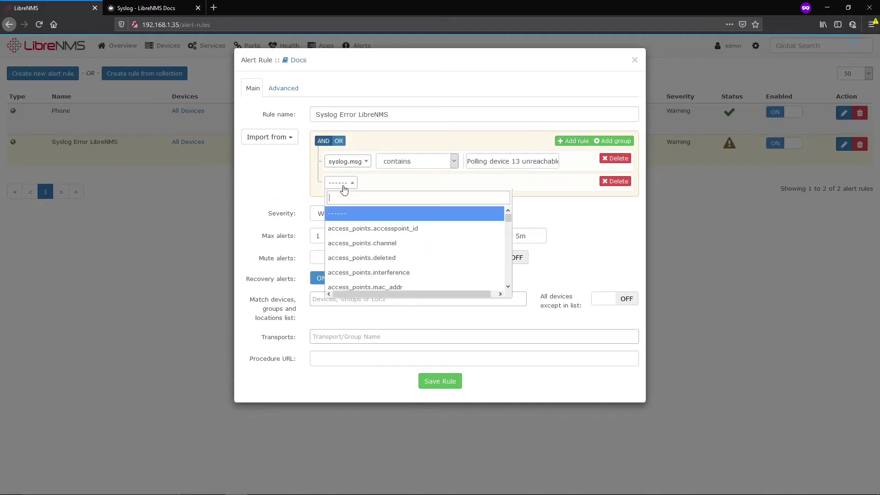
text(s)
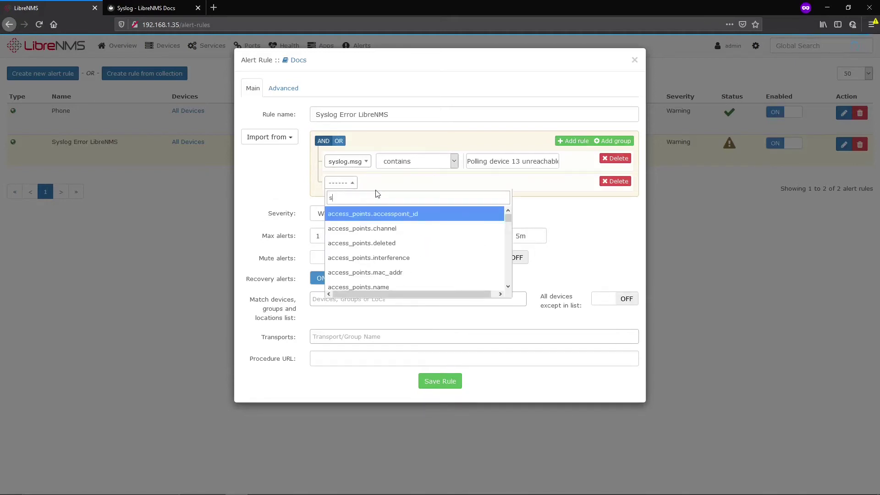
text(yslog.ti)
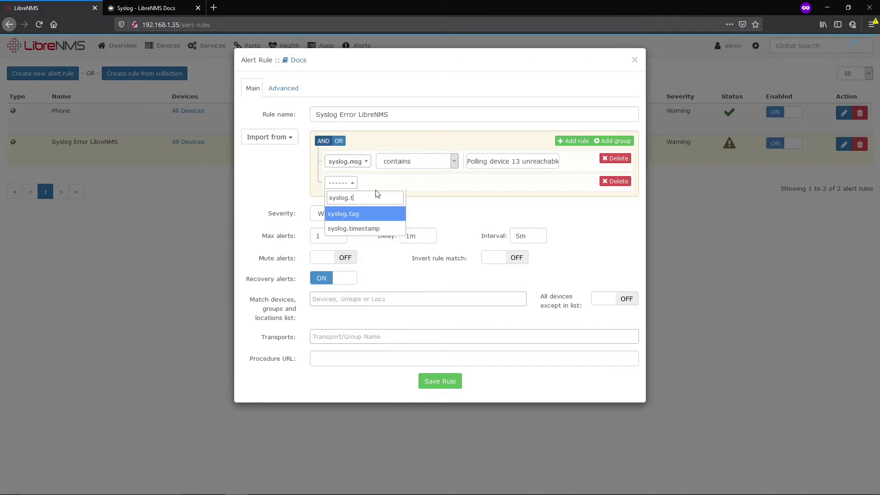
key(Return)
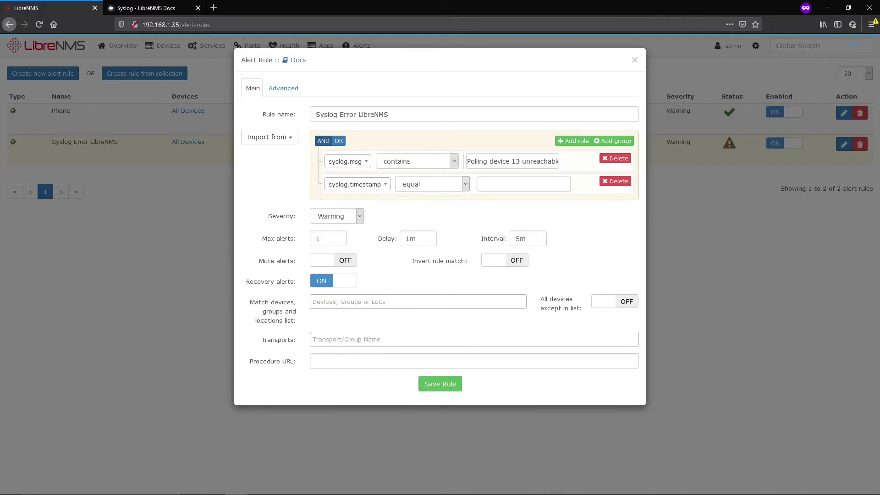
Set the syslog.timestamp condition to greater or equal with the value `macros.past_5m`
click(426, 186)
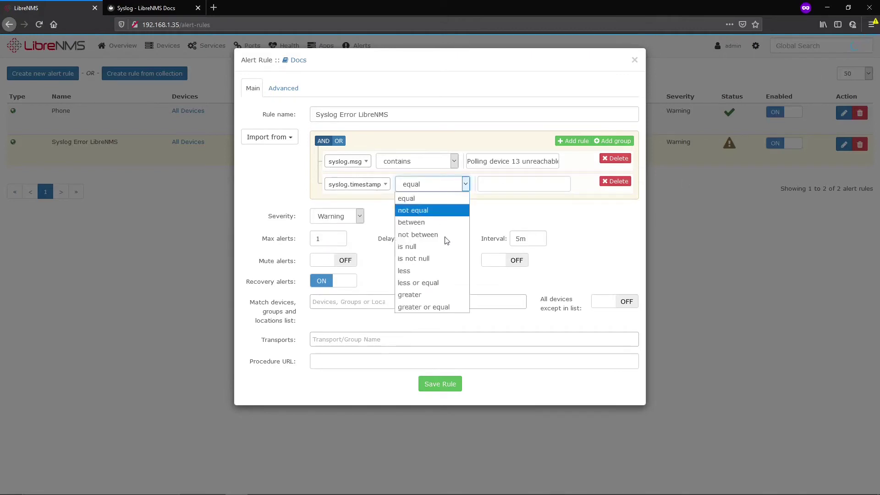
click(446, 307)
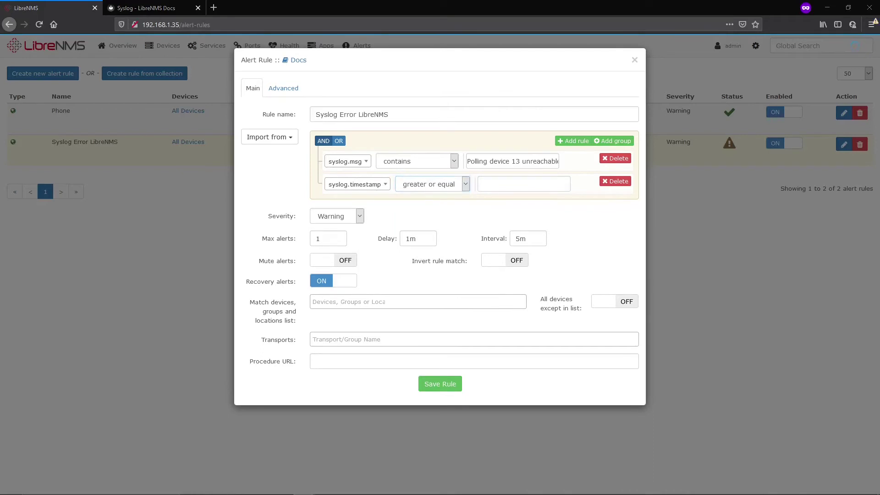
click(518, 185)
text(`macros.past_5m`)
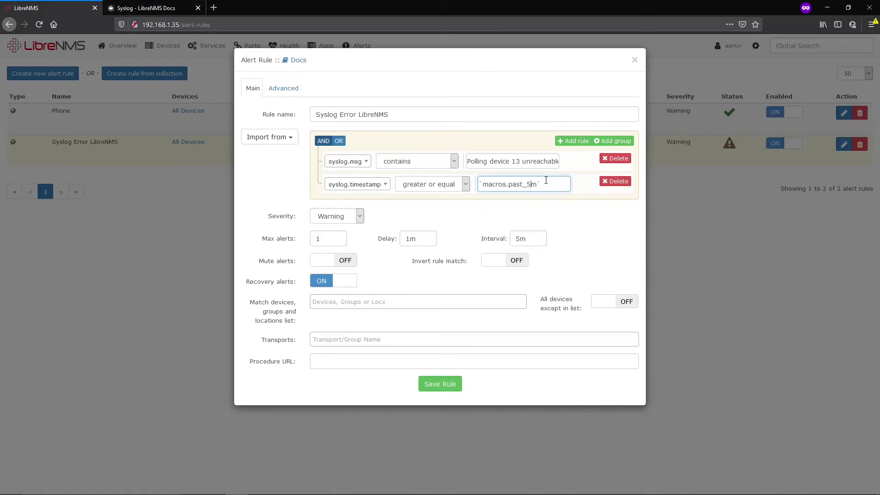
Copy macros.past_5m from the syslog.timestamp condition and open github.com in a new browser tab
key(ctrl+t)
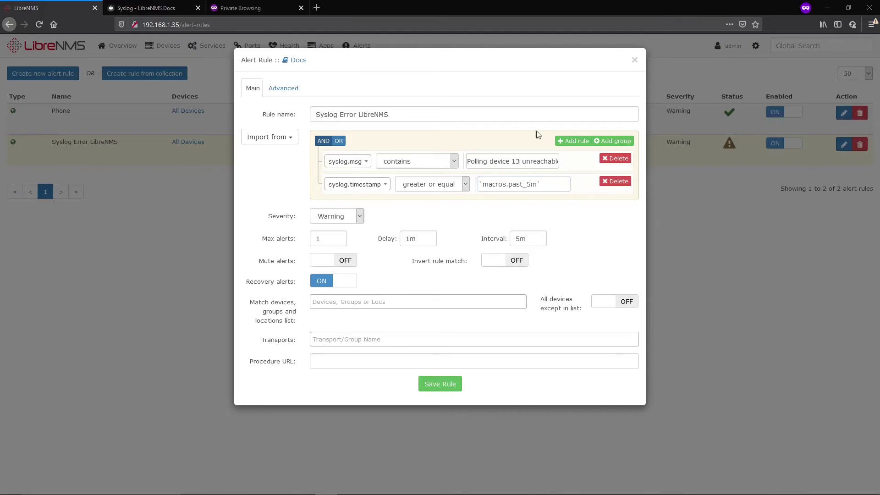
click(535, 188)
drag(536, 187, 480, 186)
key(ctrl+c)
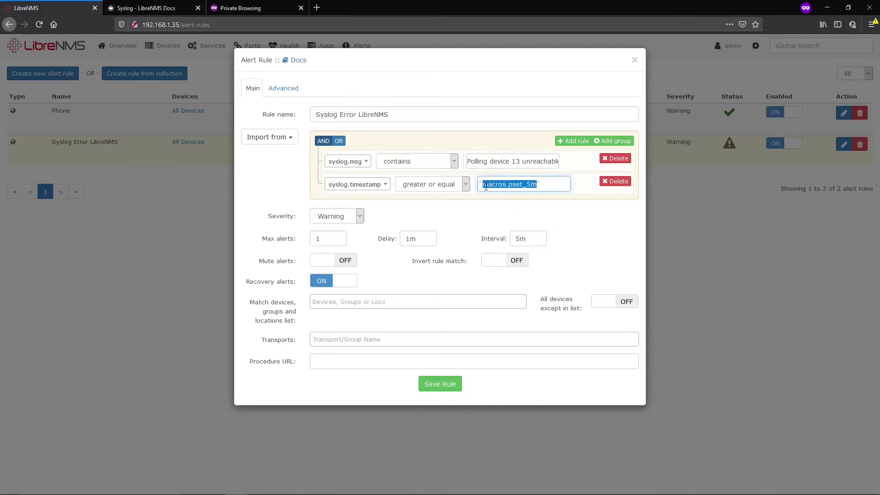
click(266, 7)
click(257, 25)
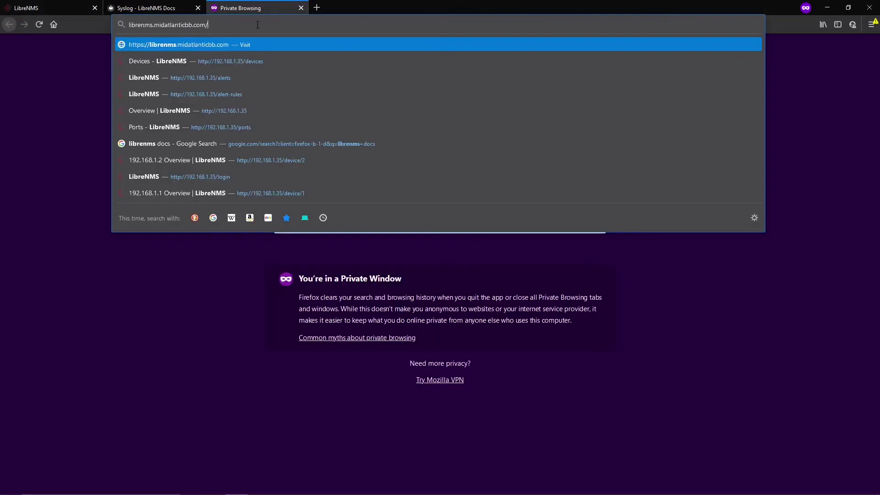
text(github.com/)
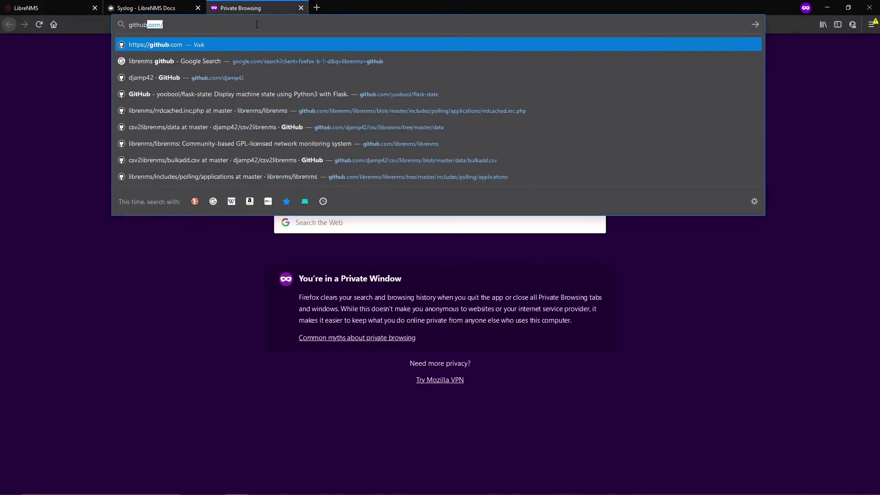
key(Return)
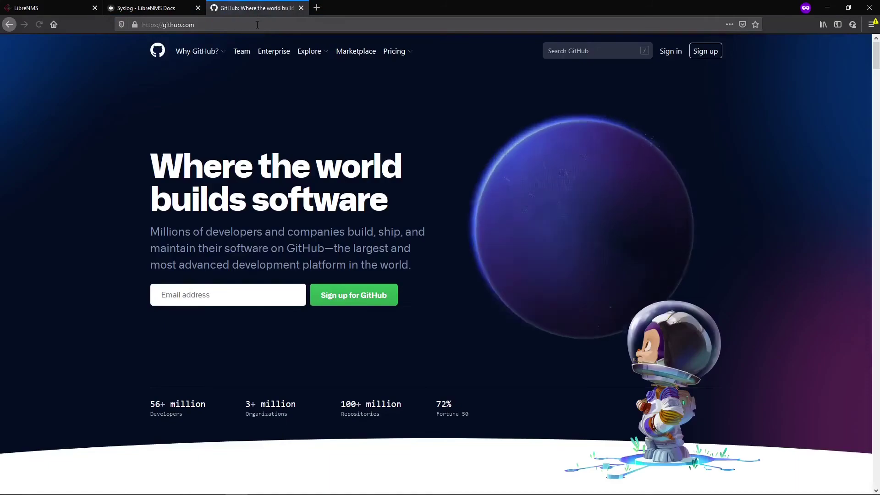
Search the web for "github librenms" and open the librenms/librenms repository
click(302, 27)
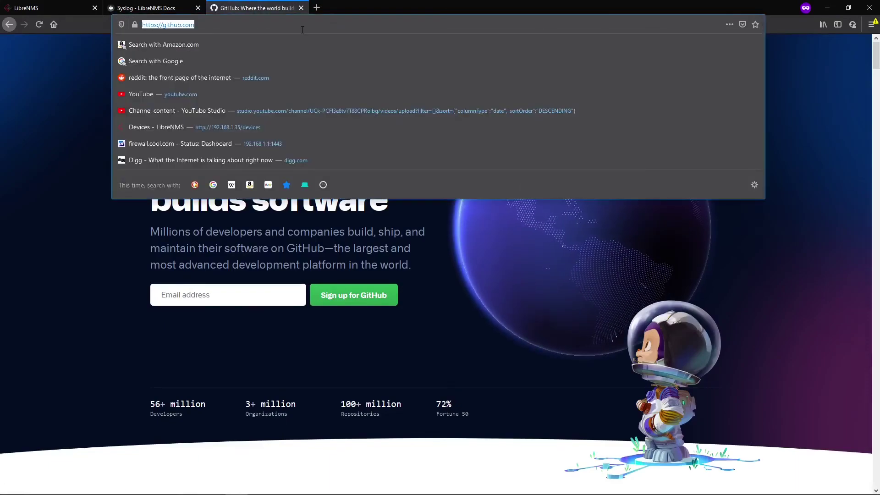
text(github li)
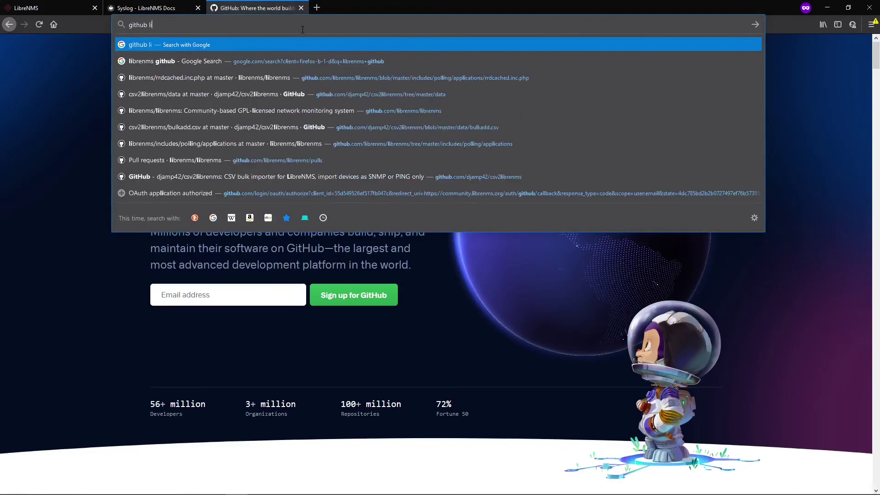
text(brenms)
key(Return)
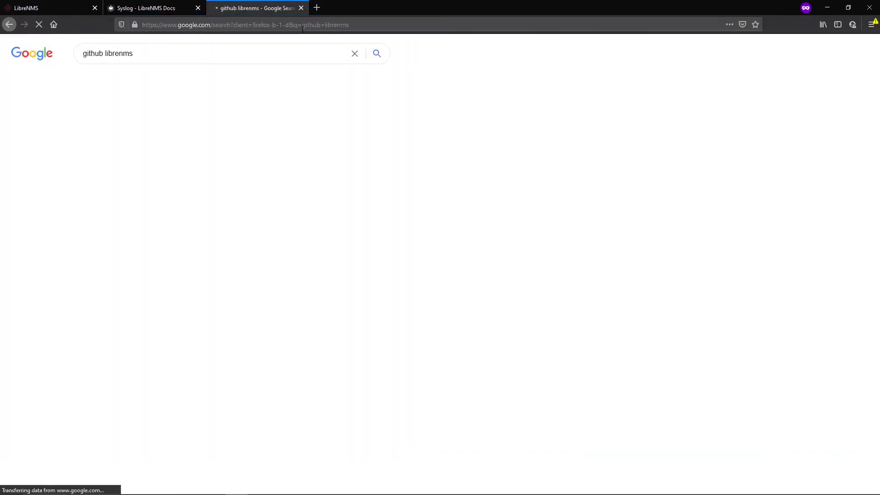
click(170, 131)
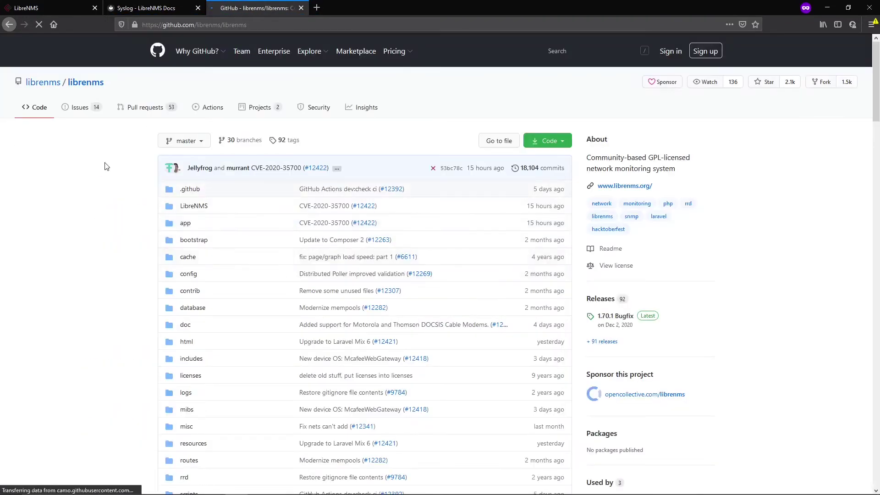
Search the repository for the copied macros.past_5m, look through the code results, and open misc/macros.json
click(602, 51)
key(ctrl+v)
click(590, 70)
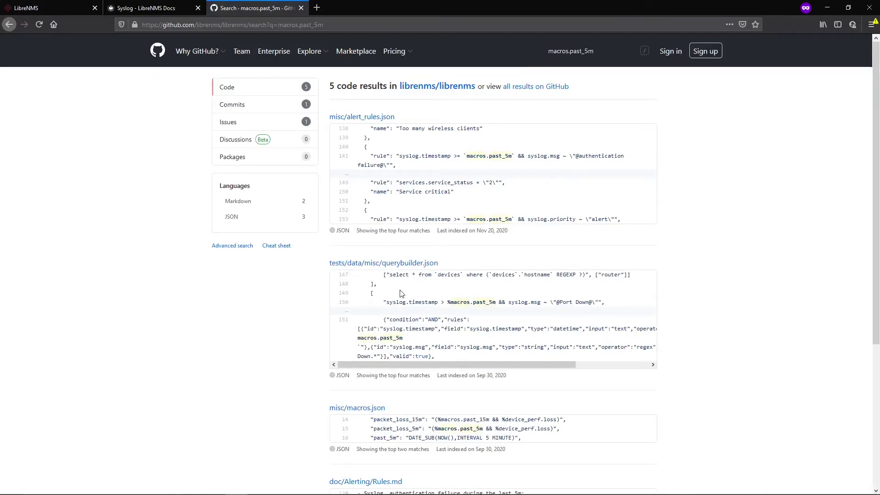
scroll(555, 346, down, 2)
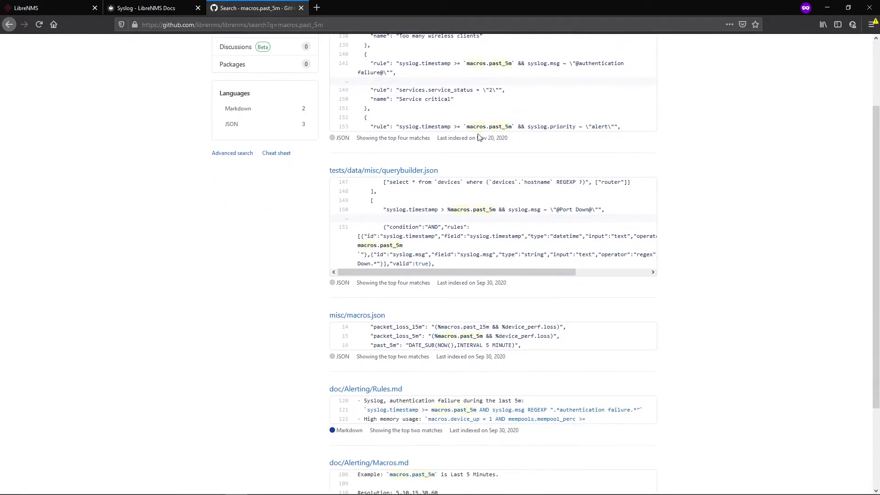
scroll(482, 271, down, 3)
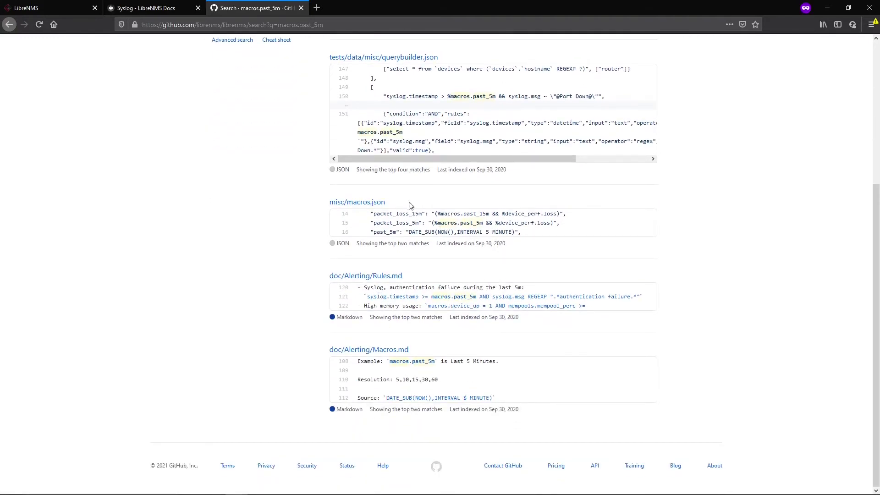
click(369, 204)
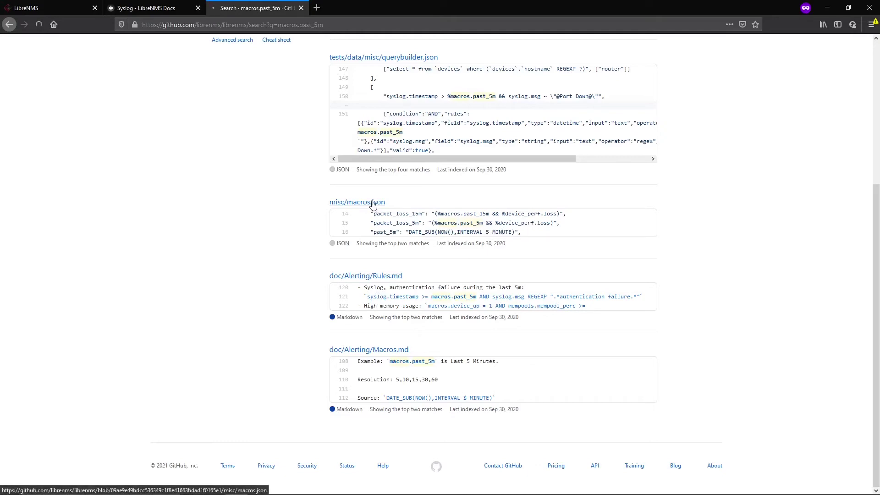
Find macros.past_5m in macros.json and mark the past_5m and past_60m macro names
scroll(226, 315, down, 2)
scroll(226, 316, down, 2)
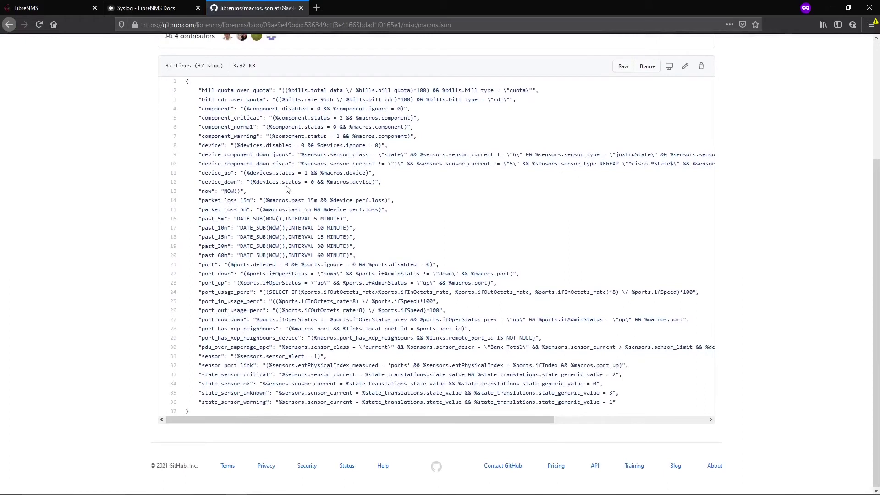
key(ctrl+f)
key(ctrl+v)
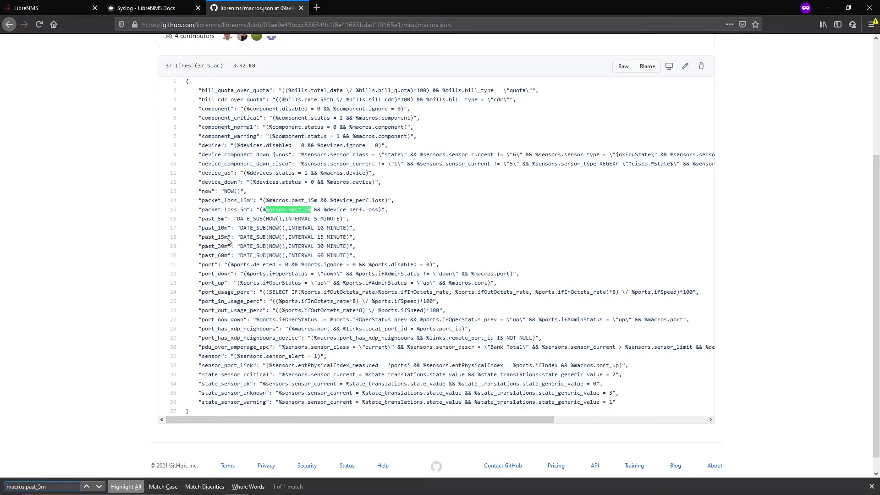
drag(226, 219, 200, 219)
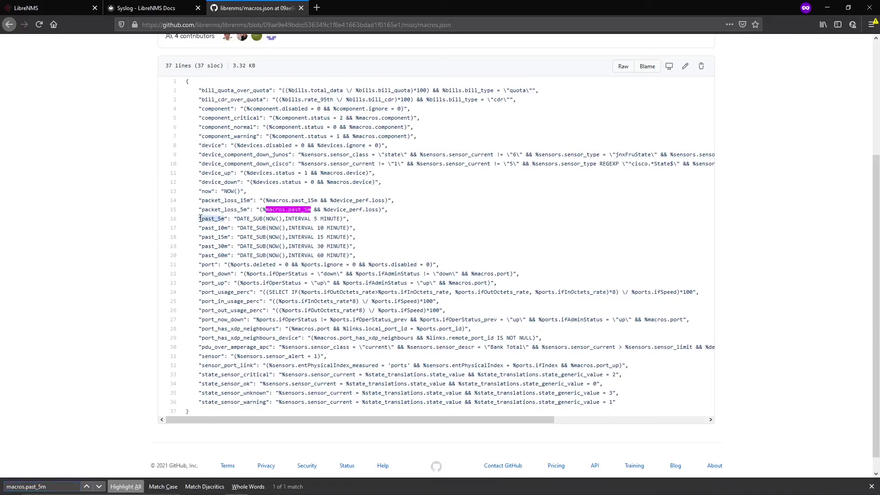
click(212, 229)
drag(228, 255, 207, 256)
Return to the LibreNMS alert rule, compare its time macro with macros.json, and save the Syslog Error LibreNMS rule
click(37, 8)
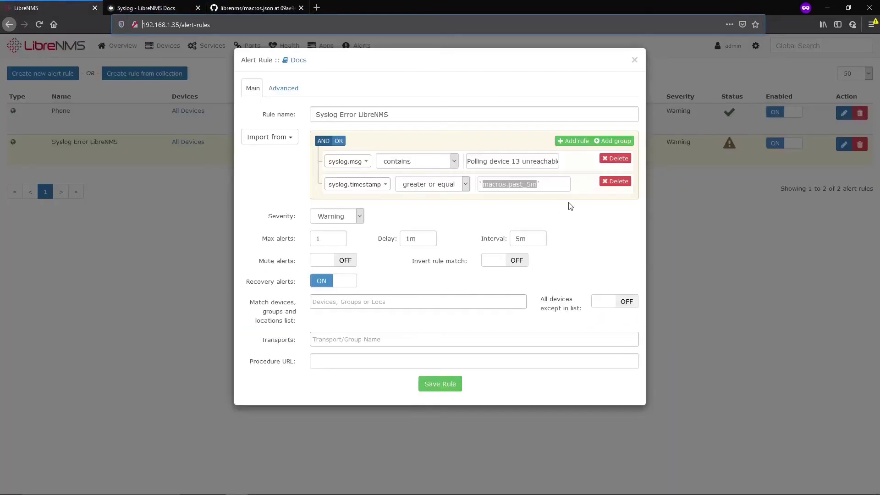
click(531, 198)
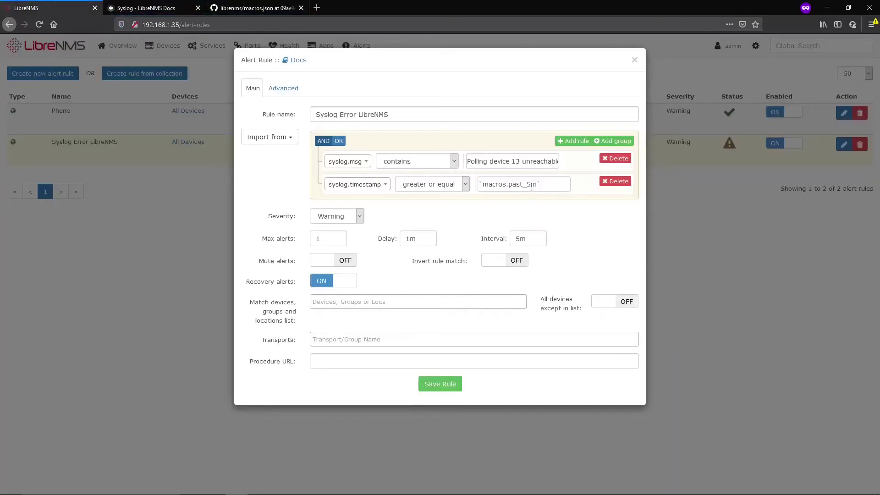
click(257, 7)
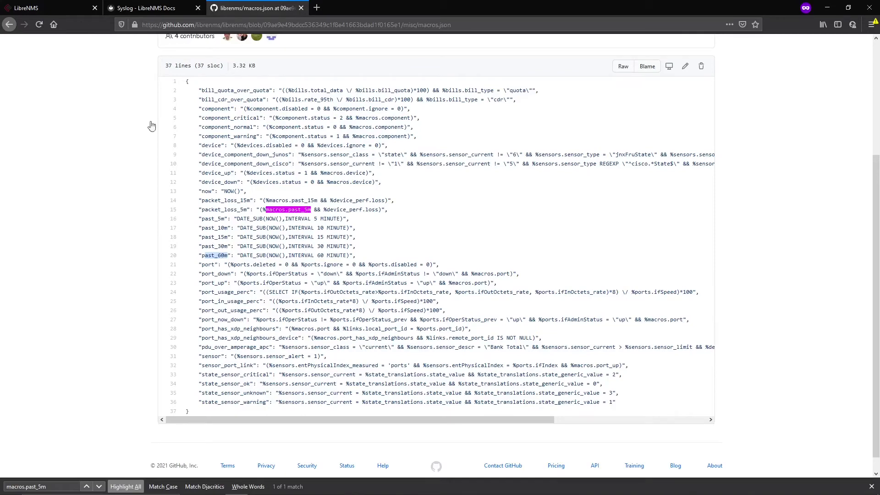
click(37, 8)
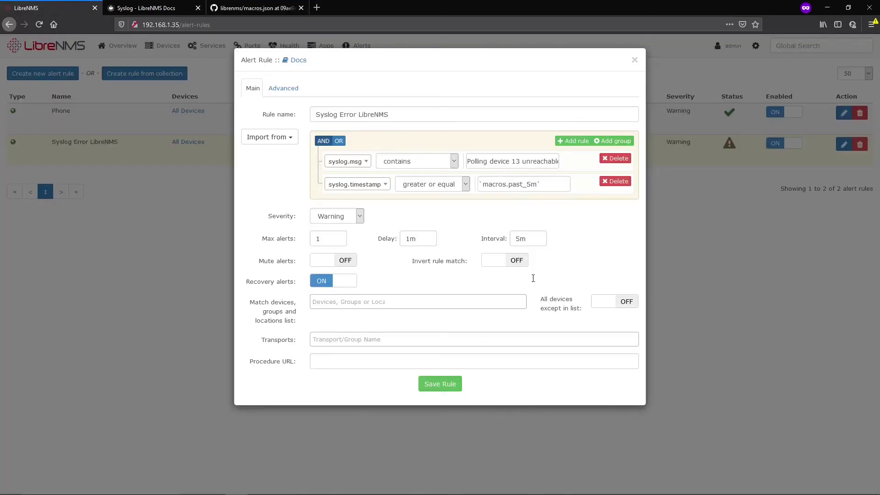
click(453, 385)
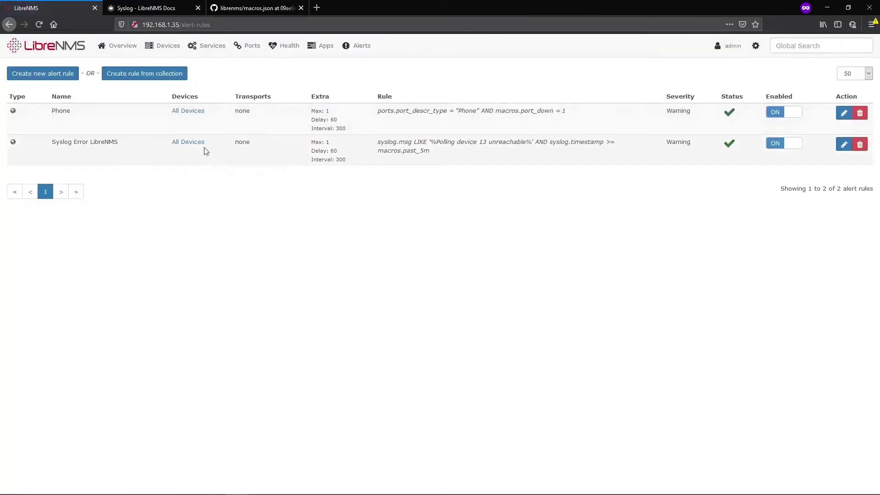
From the alert notifications, open the debug capture page of the localhost device and run its Poller capture
mouse_move(366, 47)
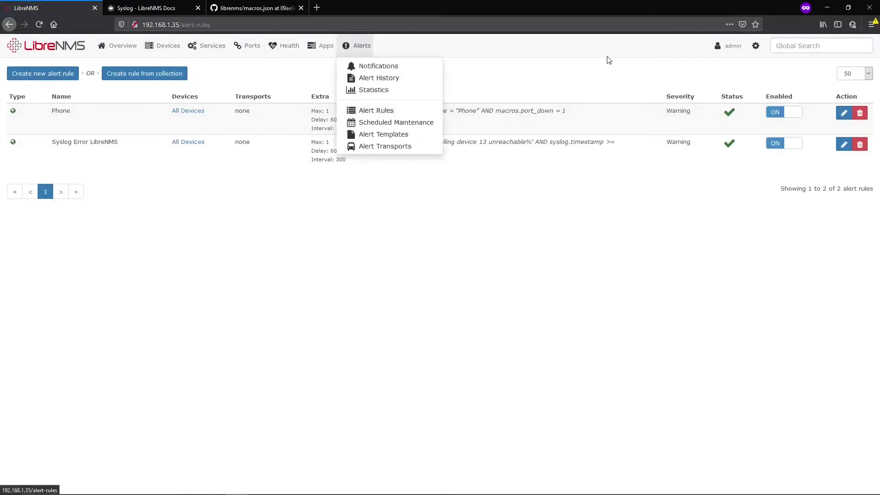
click(367, 66)
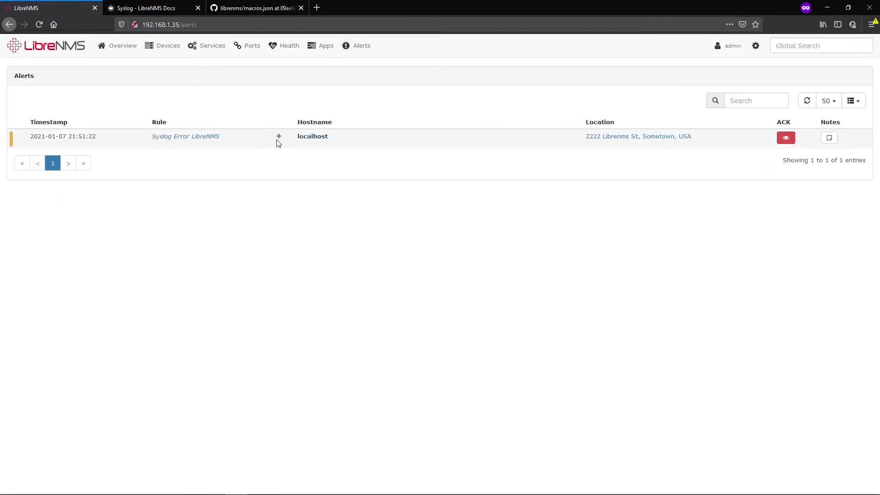
click(279, 136)
click(312, 136)
click(857, 127)
click(827, 177)
click(58, 175)
click(26, 200)
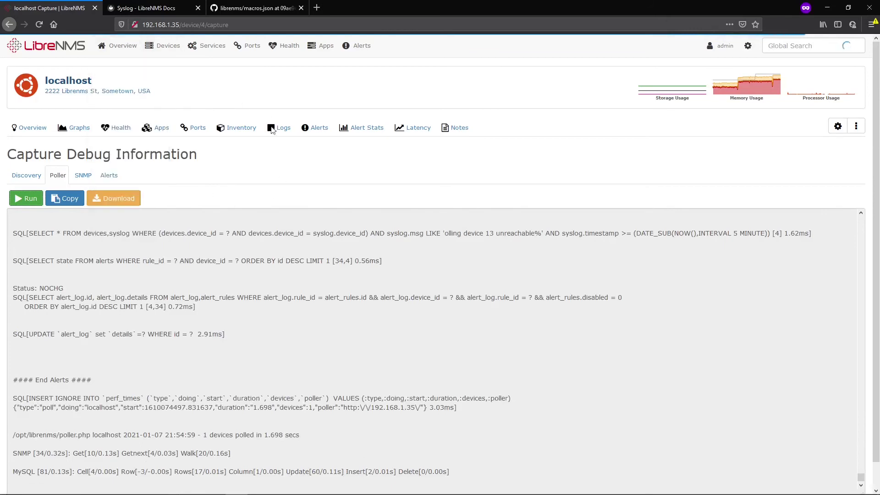
Return to the alert notifications and examine the syslog messages in the expanded localhost alert details
mouse_move(350, 54)
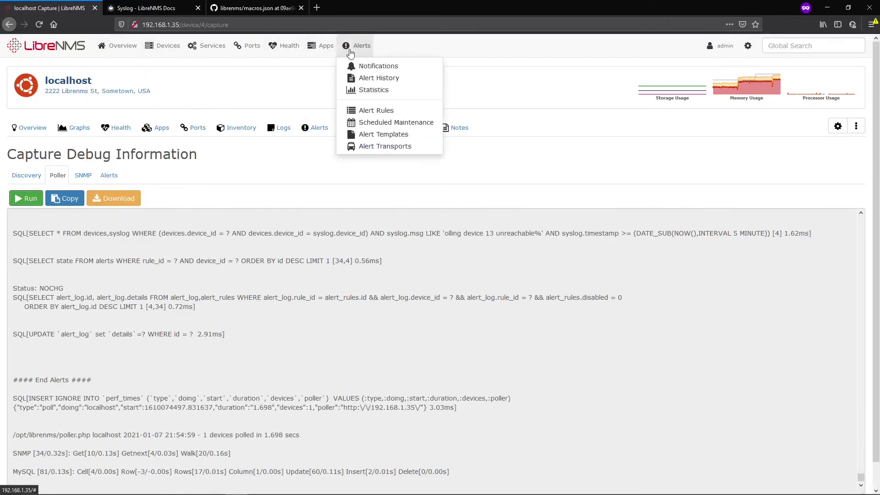
click(369, 66)
click(279, 136)
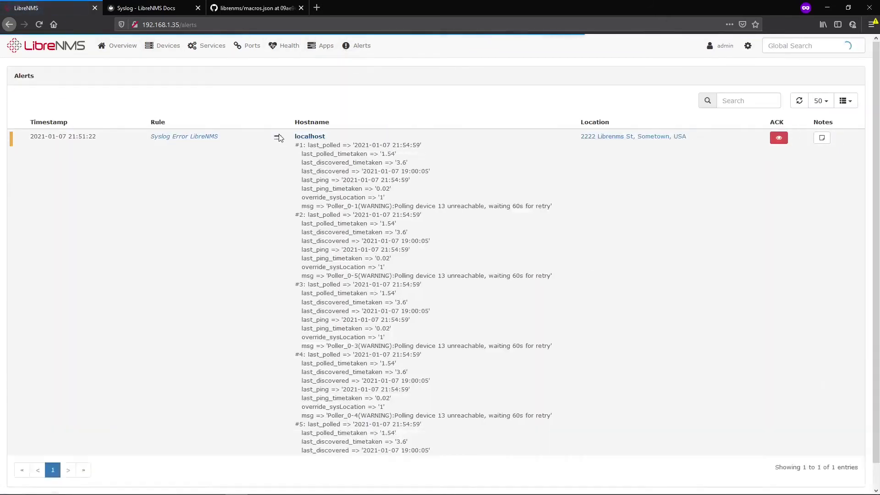
scroll(331, 173, down, 2)
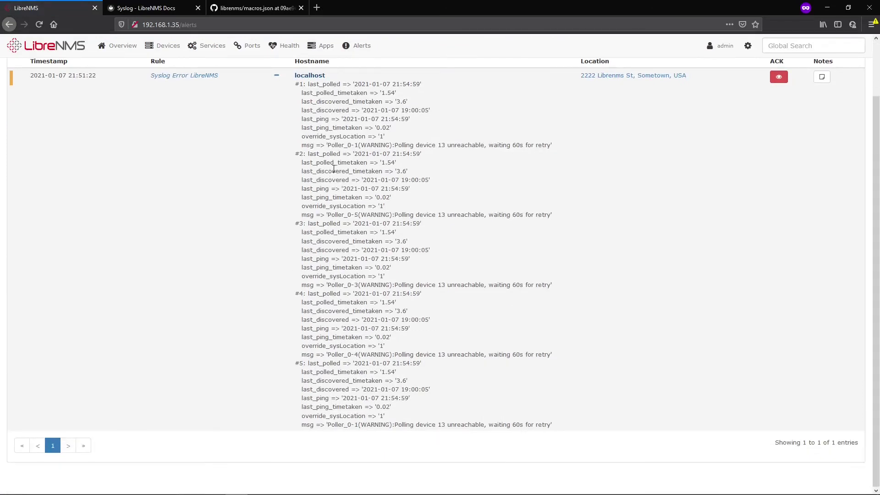
scroll(525, 242, up, 2)
Check the conditions in the alert rules list, then reopen the alert notifications and expand the localhost alert
mouse_move(356, 45)
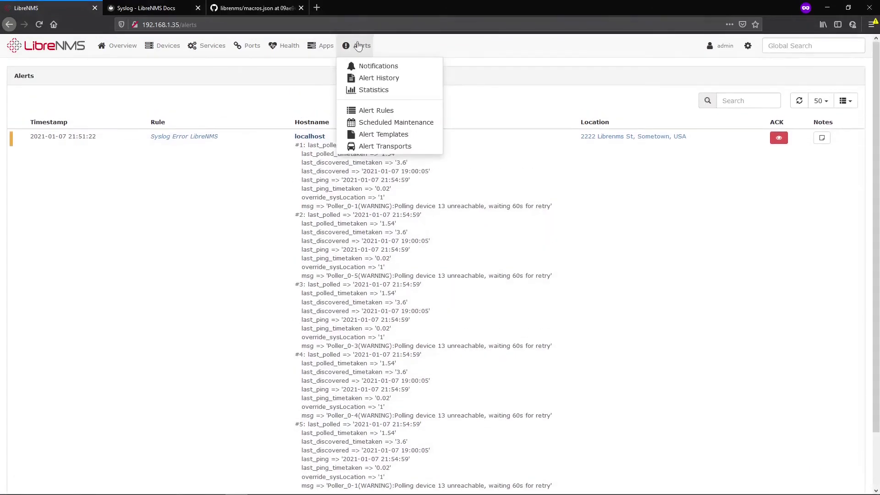
click(377, 109)
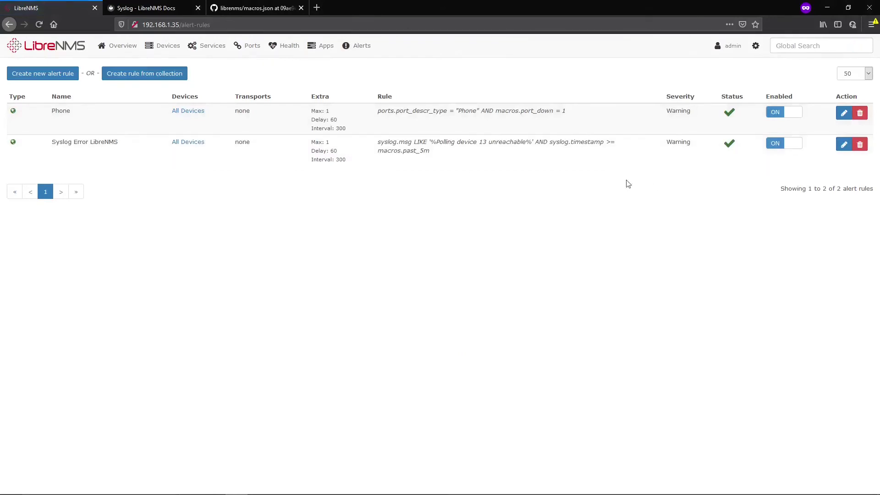
mouse_move(356, 45)
click(362, 121)
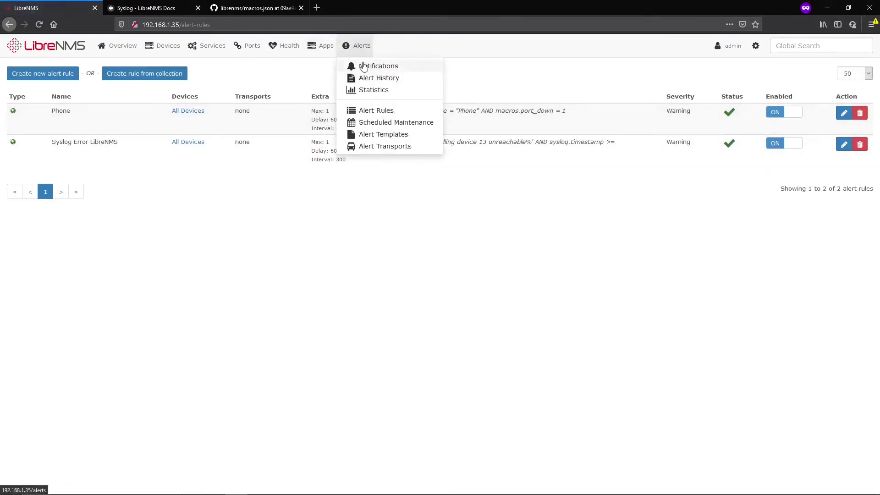
click(360, 65)
click(286, 139)
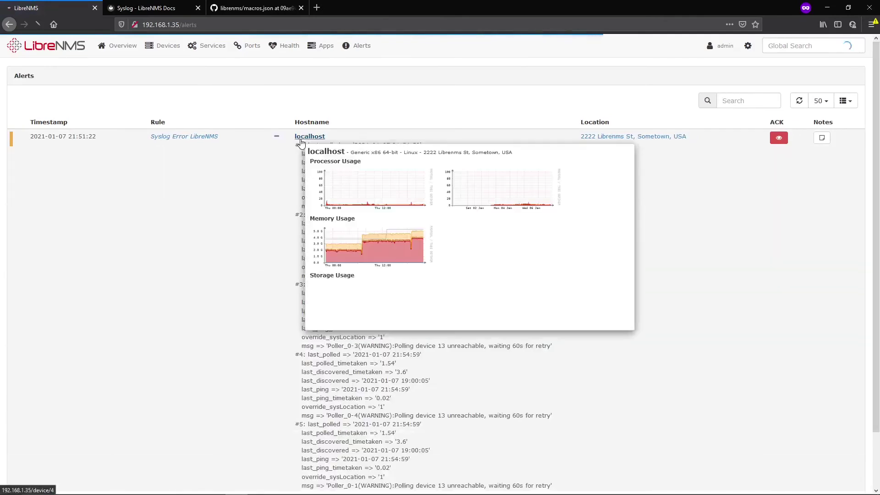
Run the Poller debug capture for the localhost device again
click(312, 136)
click(856, 126)
click(817, 178)
click(58, 175)
click(26, 198)
Recheck the alert notifications, visit the ports page of localhost, and return to the alert notifications
mouse_move(362, 45)
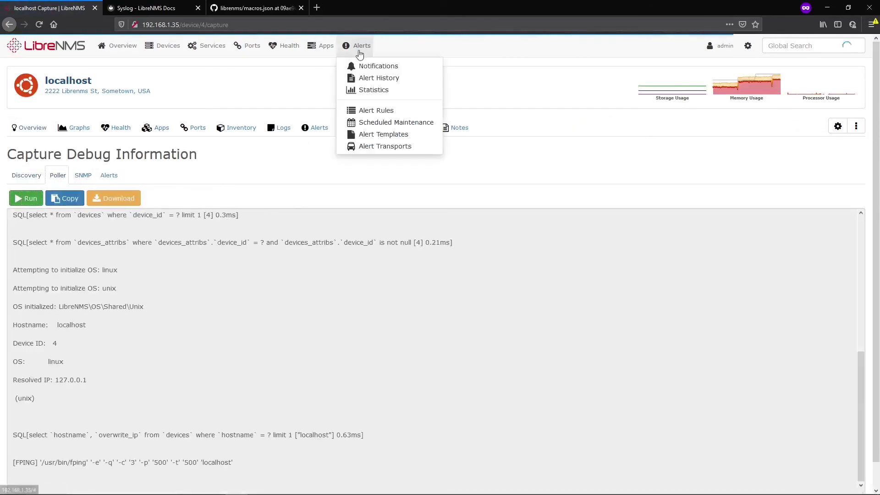
click(367, 65)
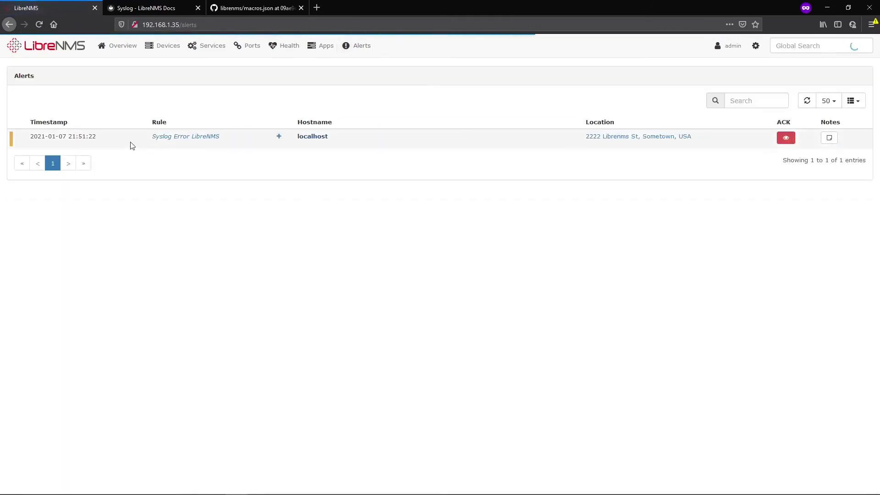
click(326, 137)
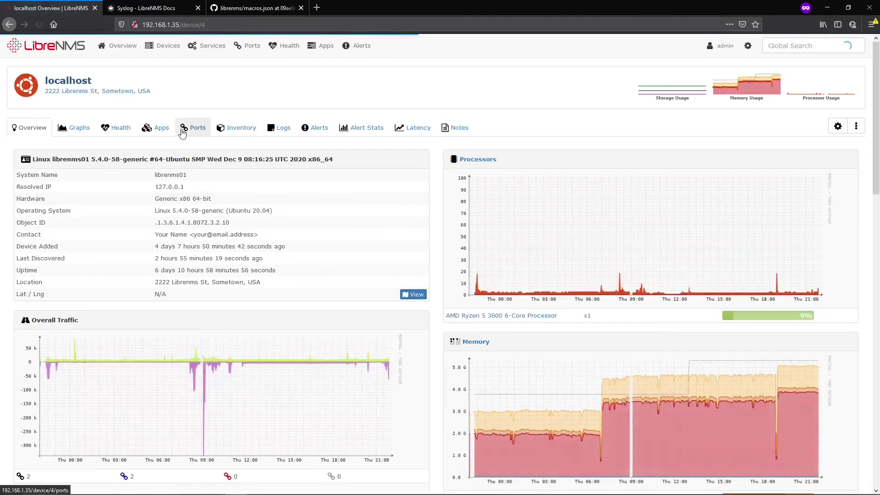
click(193, 127)
mouse_move(362, 46)
click(369, 66)
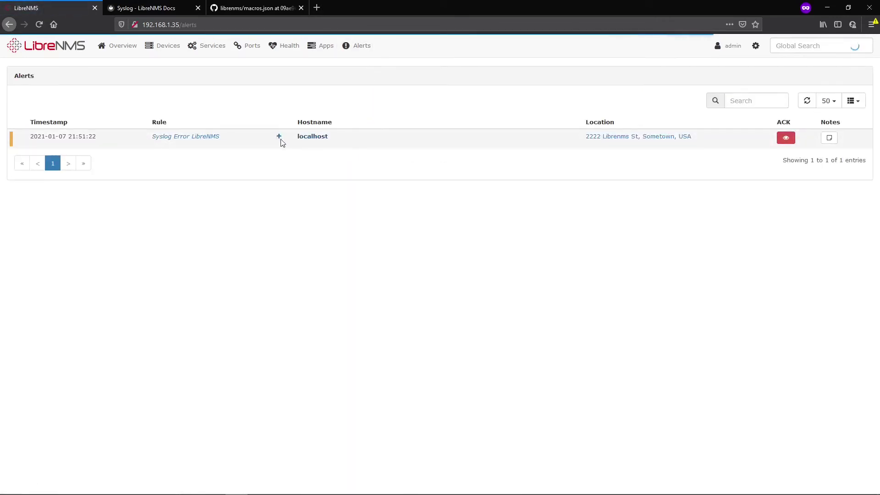
Expand the localhost alert, examine the syslog messages matched by the Syslog Error LibreNMS rule, and collapse the details again
click(277, 137)
scroll(476, 261, down, 2)
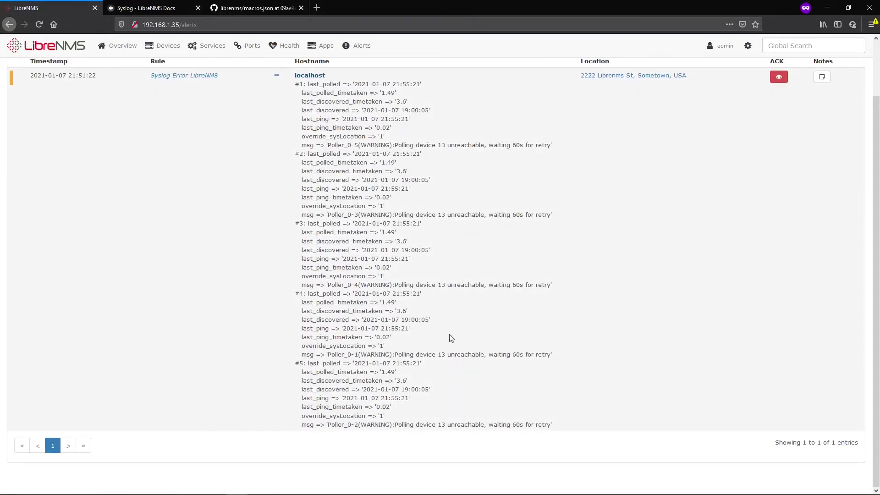
drag(527, 215, 506, 214)
drag(300, 84, 439, 143)
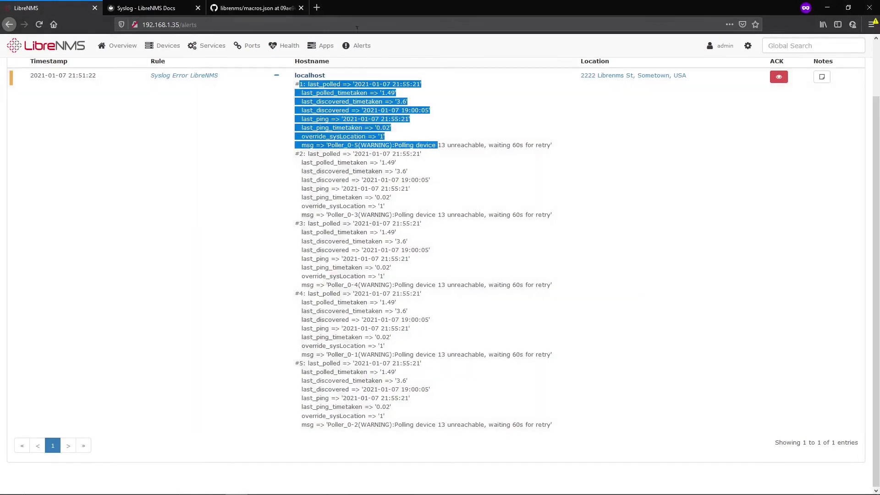
mouse_move(358, 46)
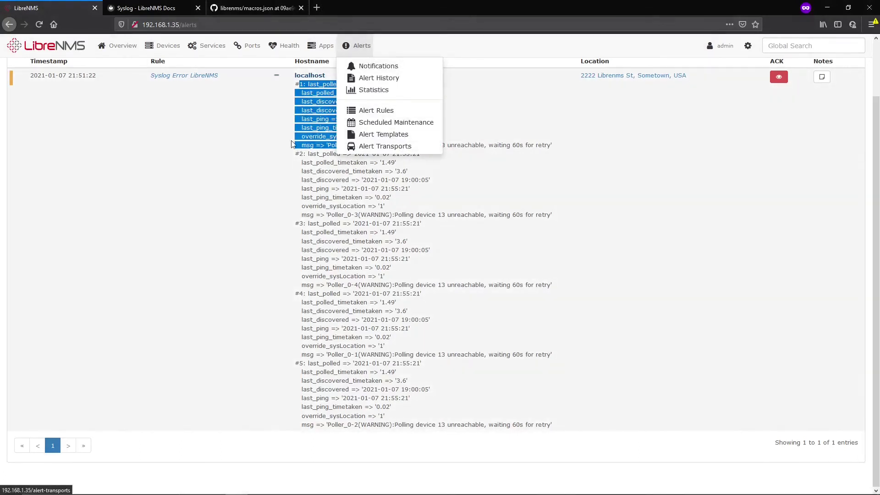
click(344, 140)
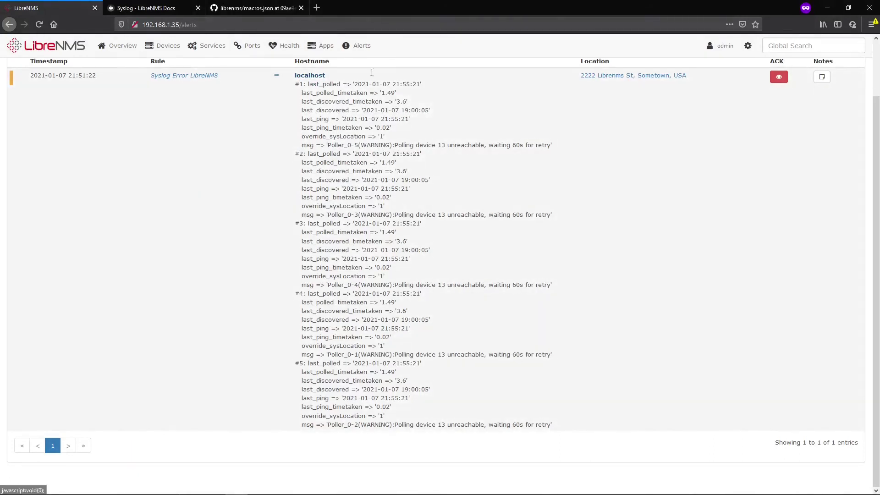
mouse_move(357, 46)
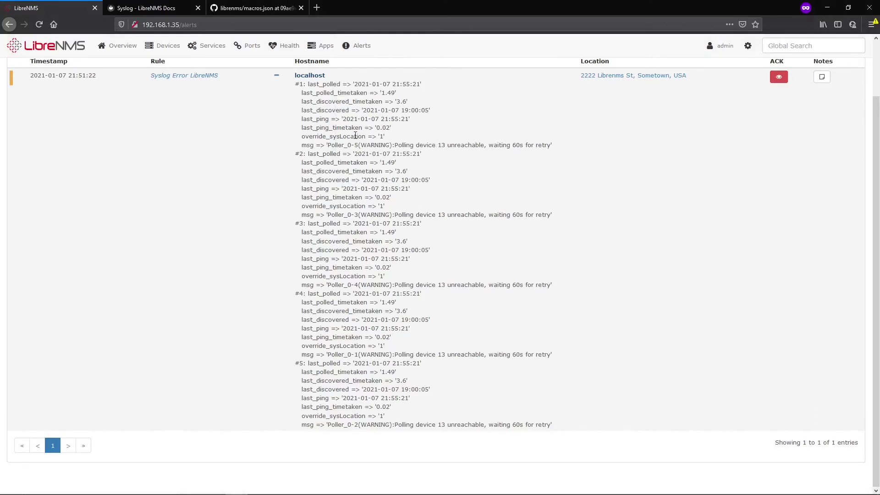
mouse_move(429, 150)
mouse_down()
mouse_move(359, 119)
mouse_move(429, 148)
mouse_up()
click(427, 150)
scroll(407, 338, up, 2)
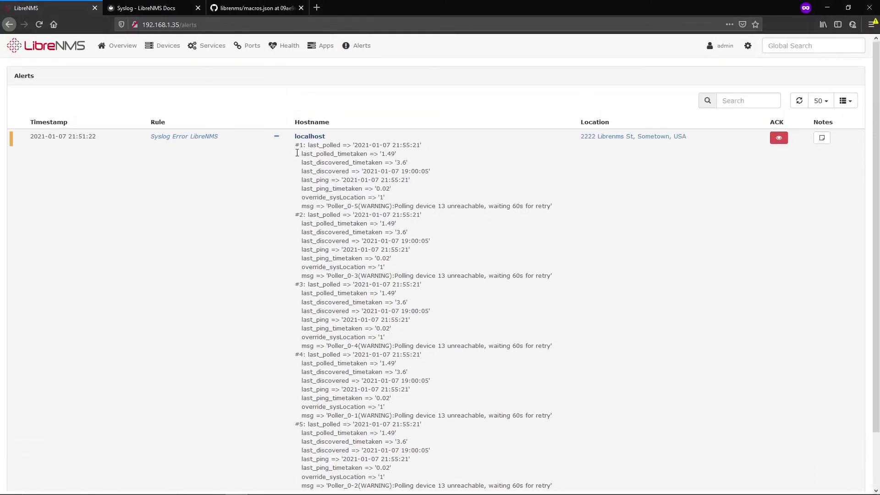
click(277, 137)
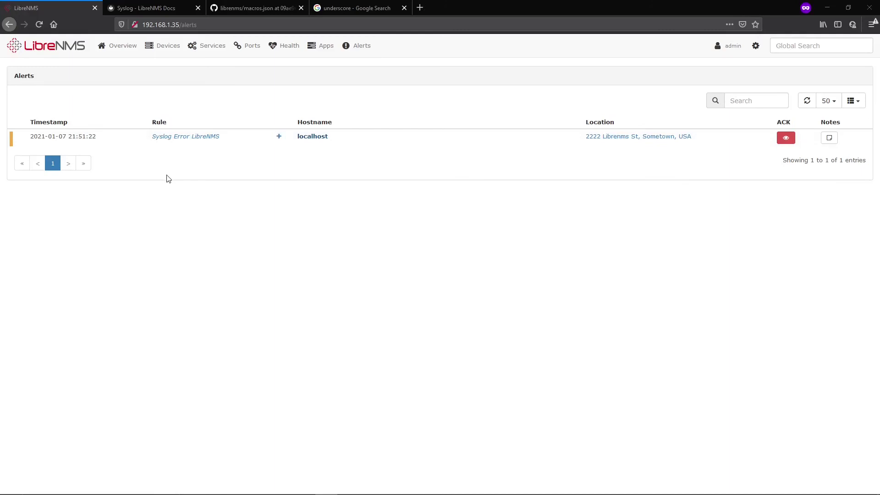
Review the sample client configurations for Cisco, Juniper and other devices in the LibreNMS Syslog documentation
mouse_move(160, 44)
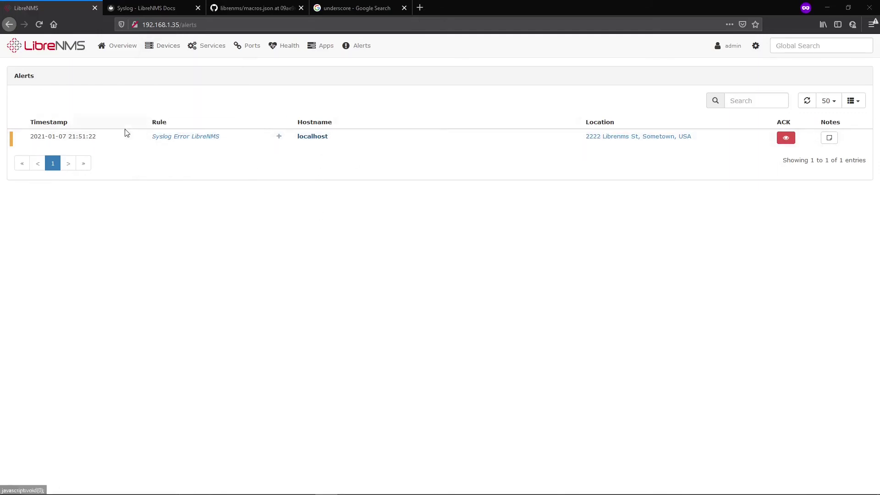
mouse_move(136, 47)
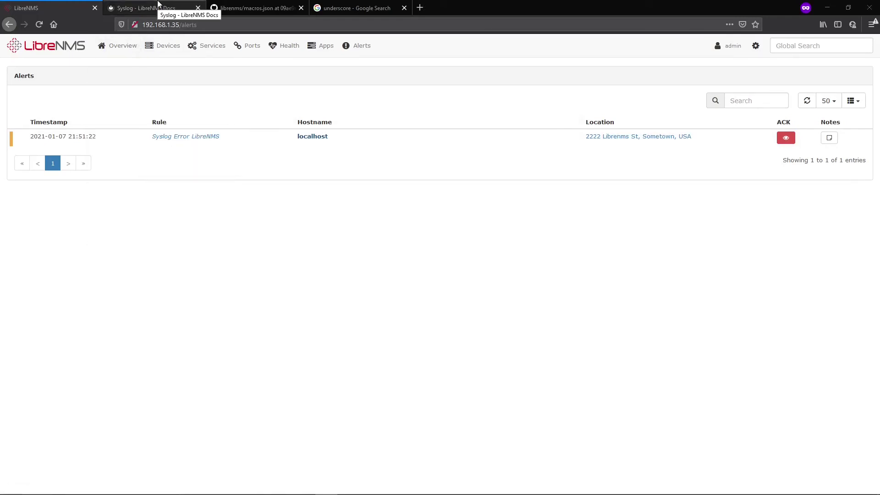
click(158, 3)
scroll(395, 95, up, 2)
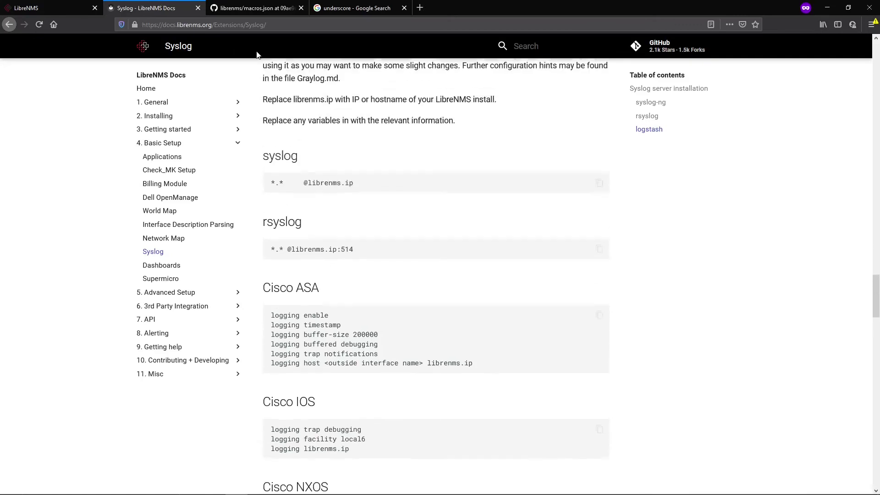
scroll(256, 54, up, 1)
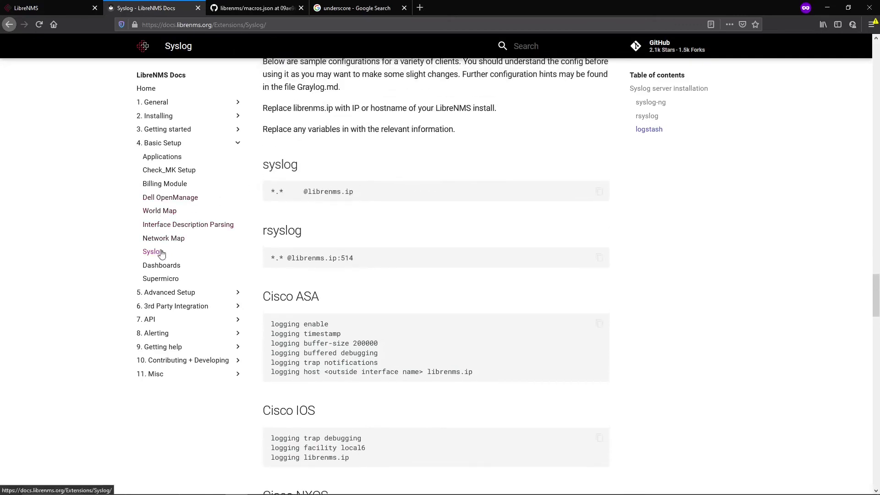
scroll(320, 209, down, 7)
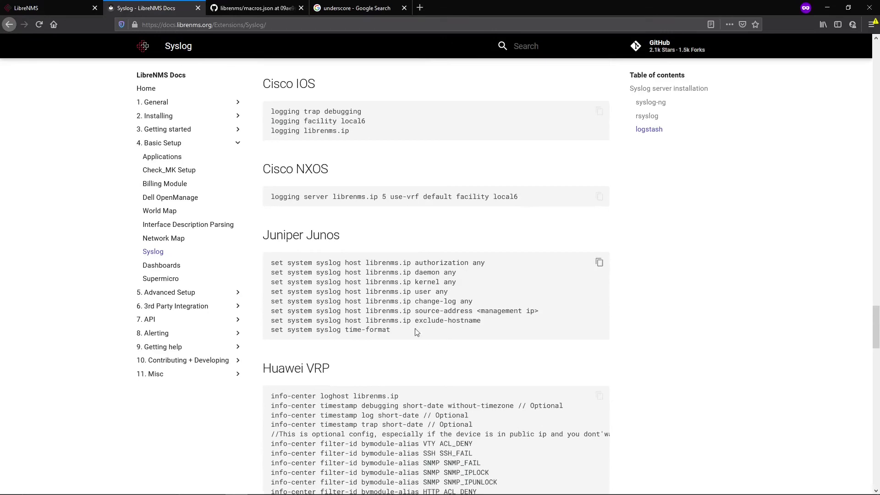
scroll(390, 366, down, 4)
scroll(386, 383, down, 4)
scroll(376, 362, up, 6)
scroll(374, 358, up, 5)
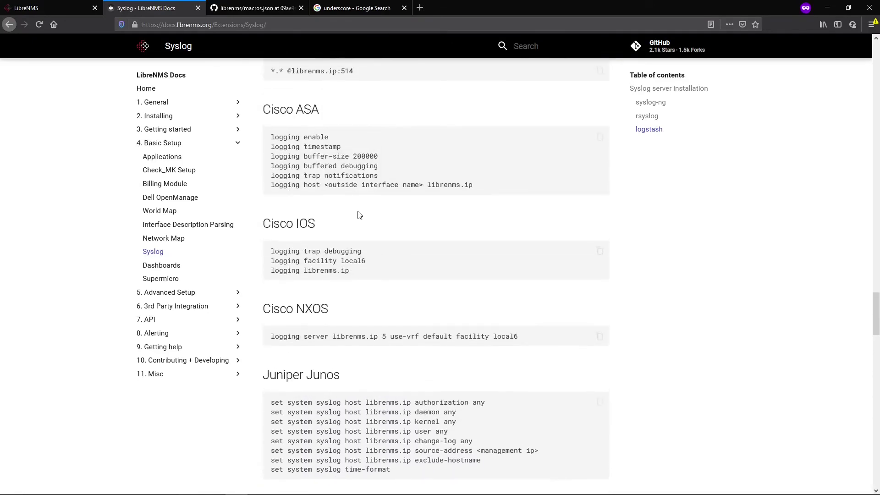
scroll(339, 197, up, 3)
Switch to the SSH session of the HP-2530-8G-PoEP switch and run the prepared command "logging 192.168.1.35" in configuration mode
mouse_move(356, 492)
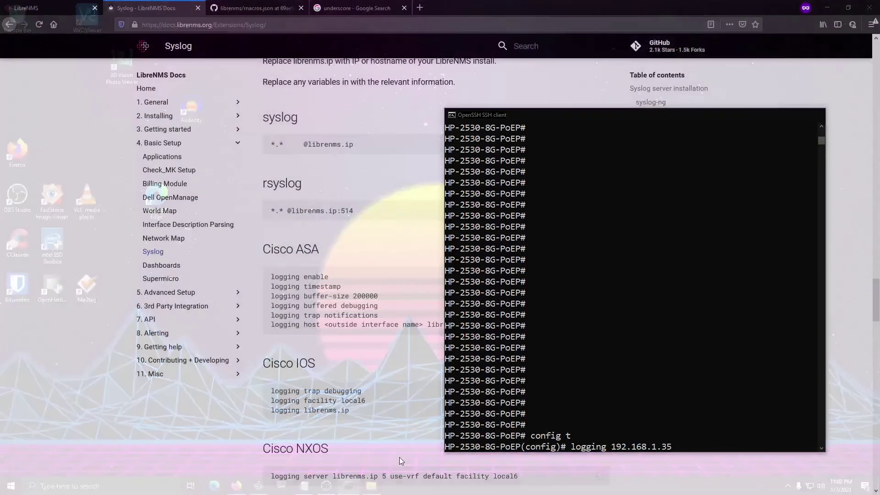
click(400, 457)
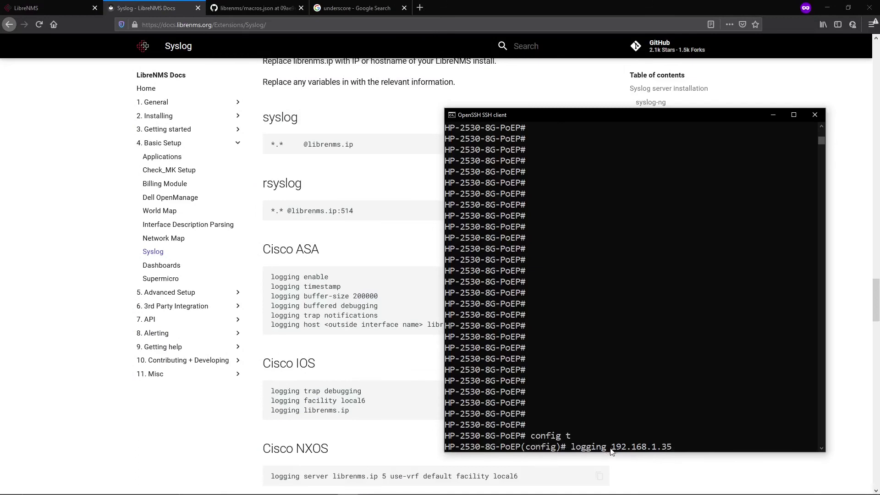
key(Return)
key(Return)
key(Return)
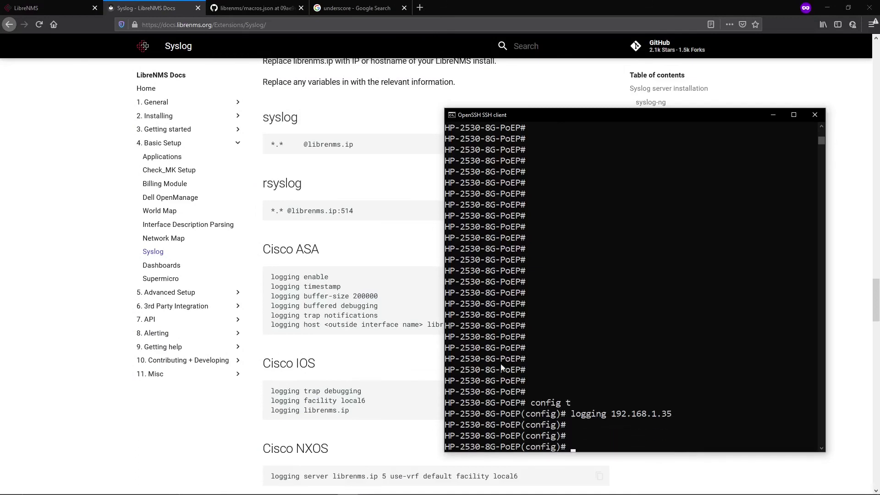
Return to LibreNMS, open the overview's Syslog page and filter the messages by device 192.168.1.2
click(44, 4)
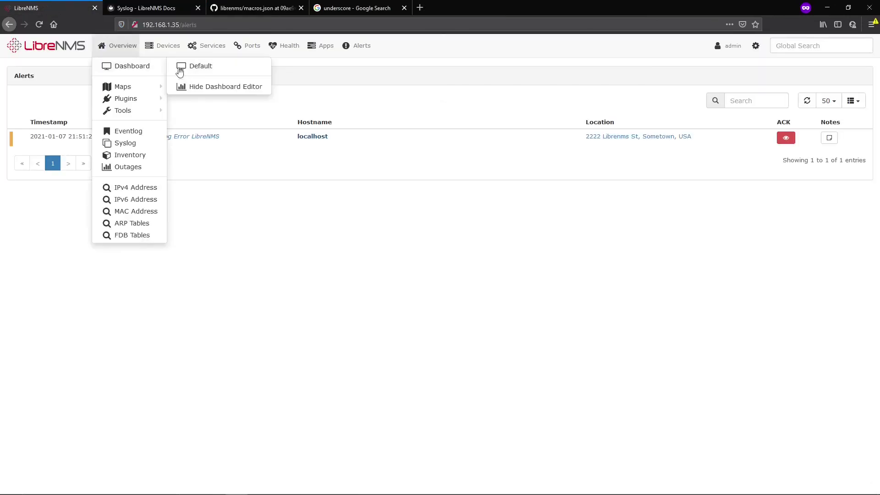
mouse_move(117, 45)
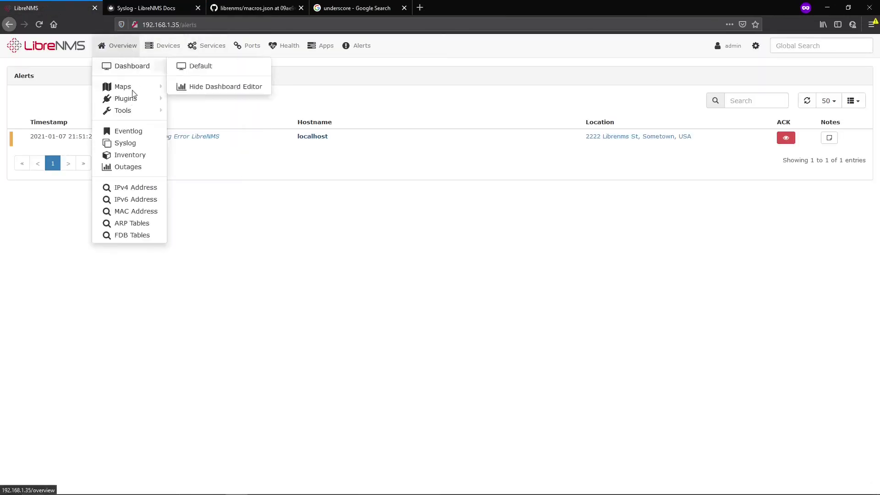
click(132, 143)
click(49, 101)
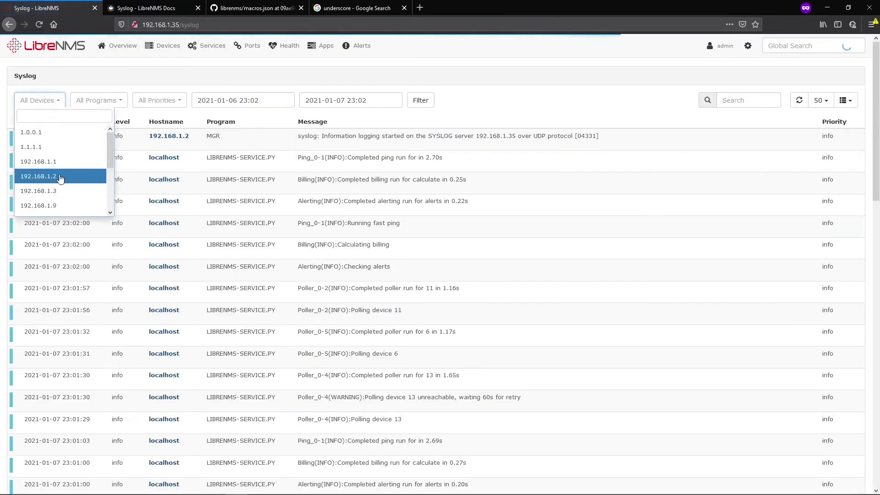
click(42, 173)
click(436, 100)
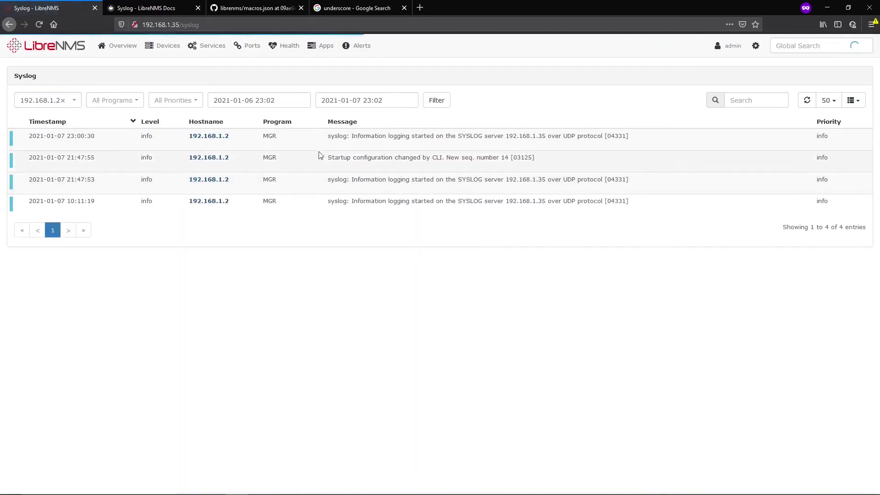